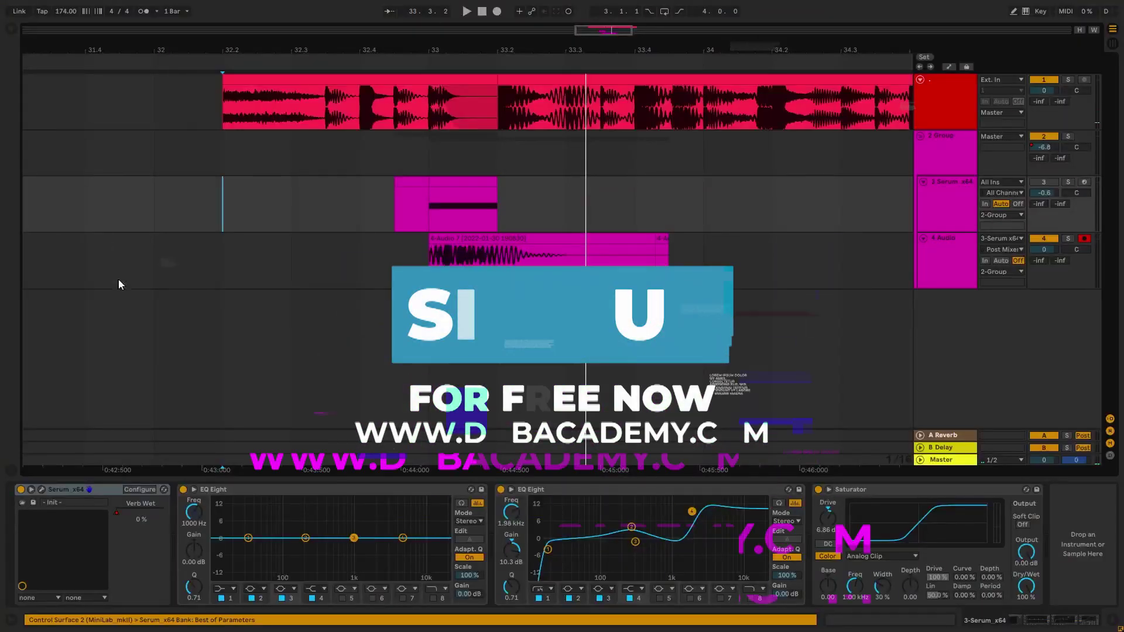
Step: Trim the Serum clip to start at bar 33 and cut the tail off the recorded audio clip after 33.3.3
click(134, 281)
drag(427, 205, 319, 213)
key(Delete)
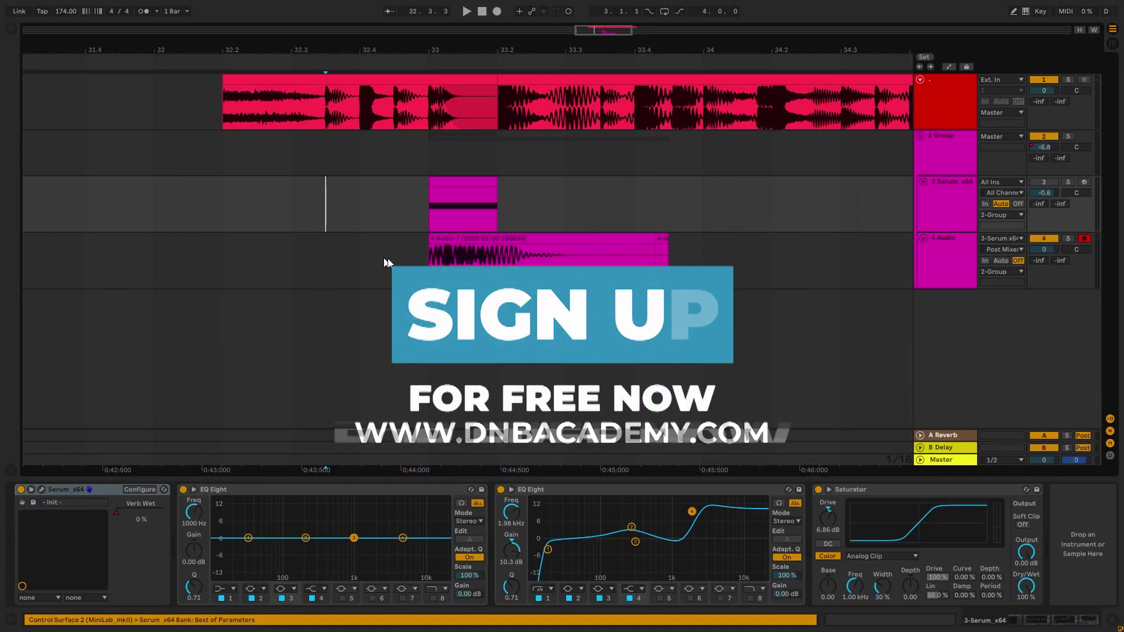
drag(737, 261, 600, 257)
key(Delete)
click(618, 258)
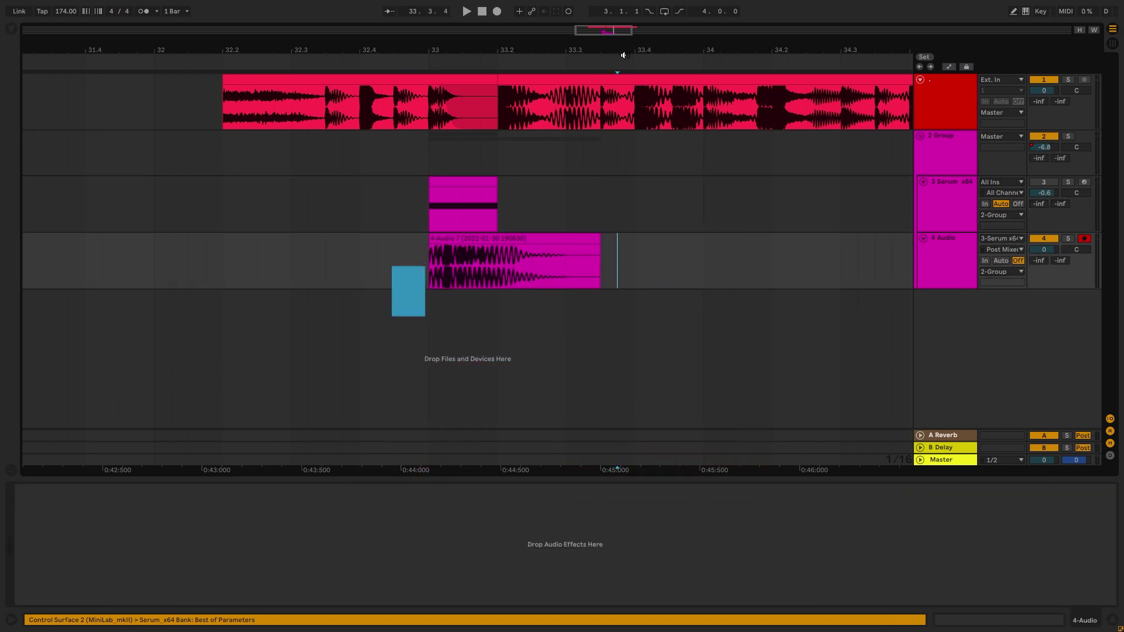
drag(624, 52, 541, 51)
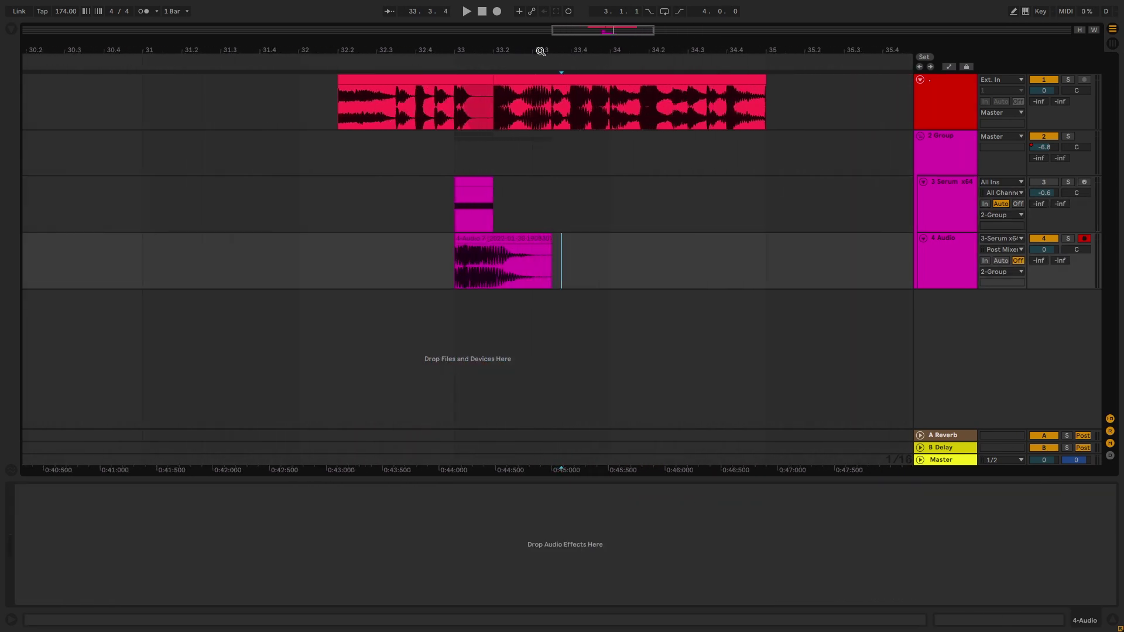
Step: Reactivate the muted slice at bar 33 of the red reference clip, solo its track and play it from 32.3
click(333, 120)
drag(466, 120, 482, 108)
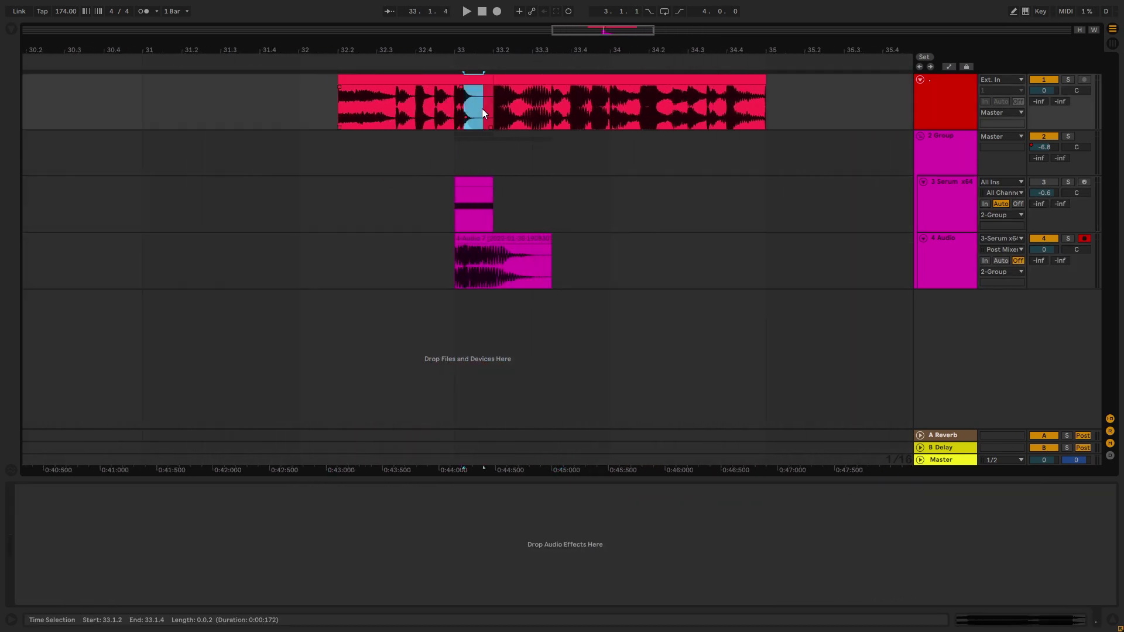
click(466, 118)
key(ctrl+z)
drag(395, 118, 386, 117)
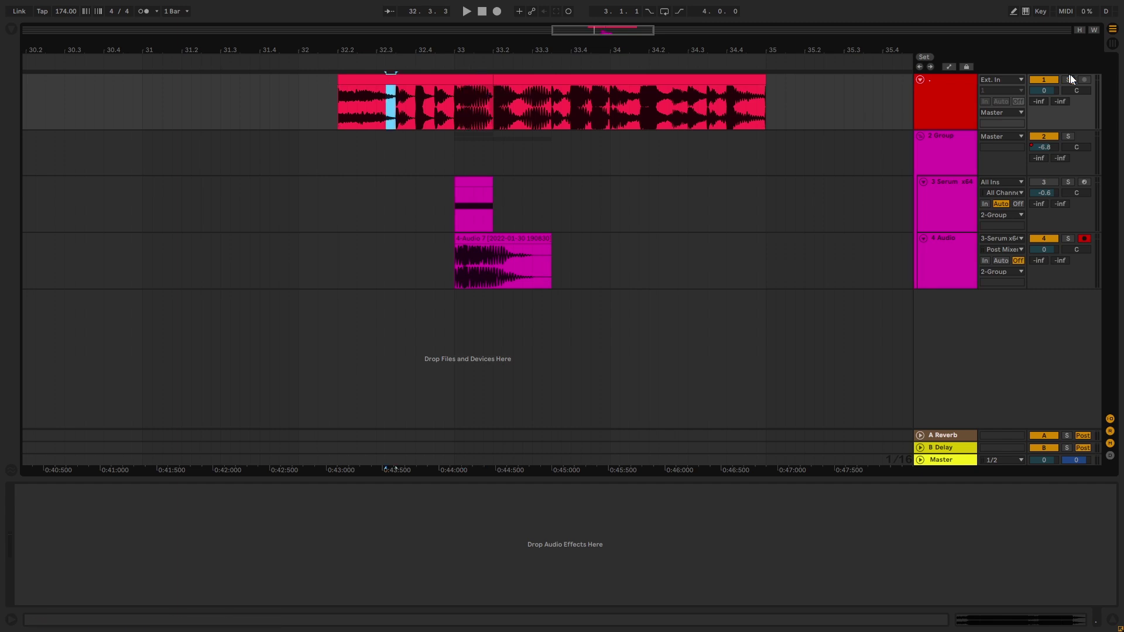
click(1068, 80)
key(space)
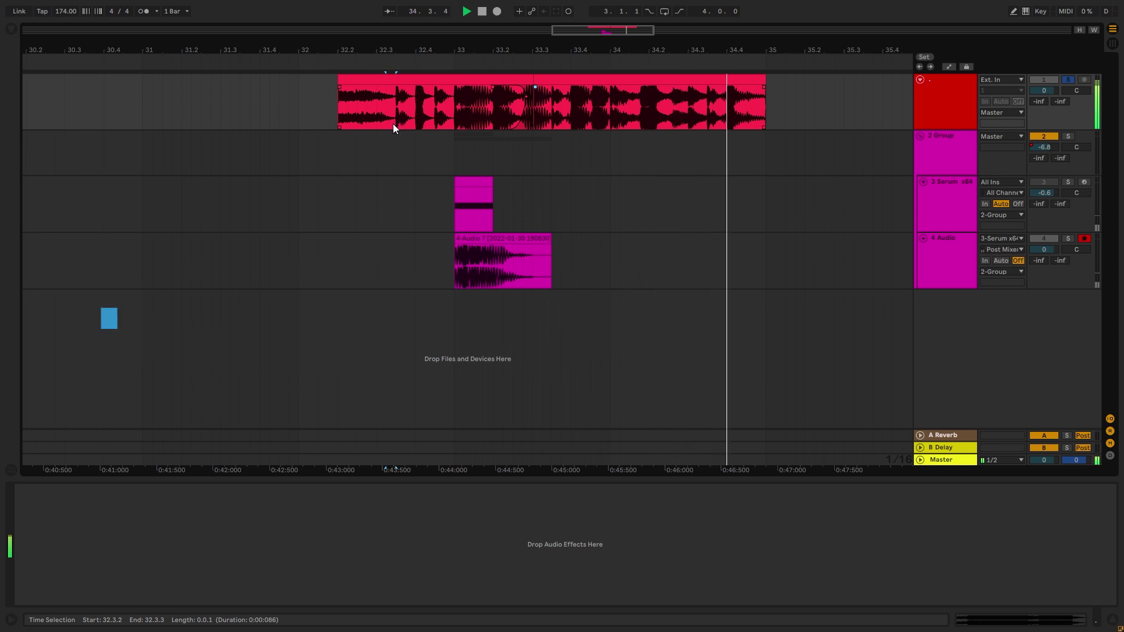
Step: Set the insert marker at 32.2.3 on the Serum track and play back the arrangement for comparison
click(359, 183)
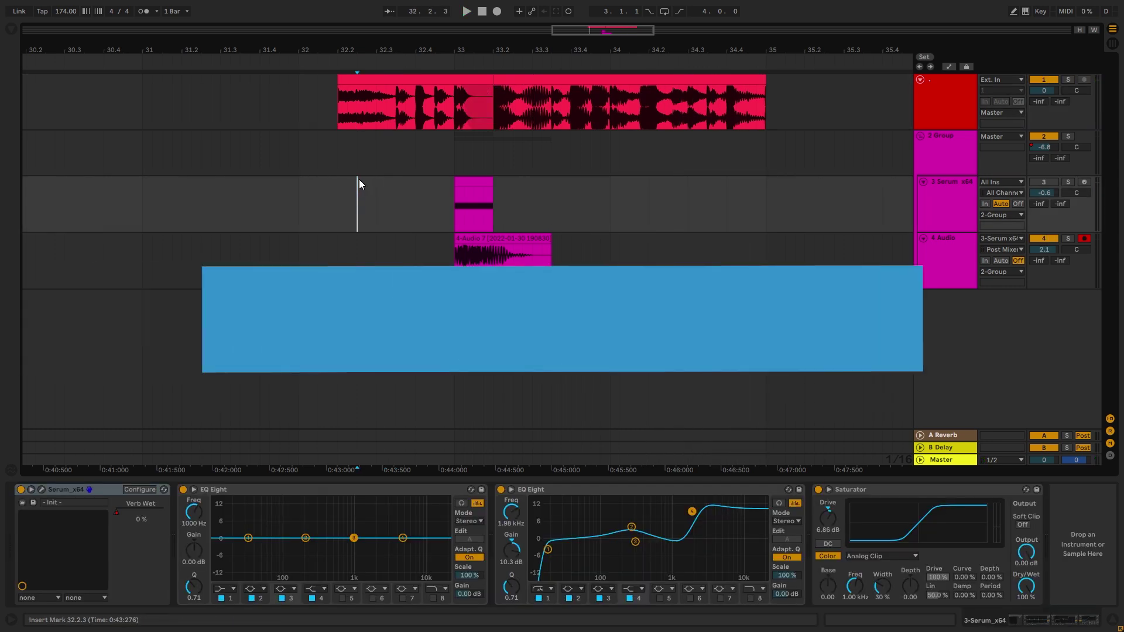
key(space)
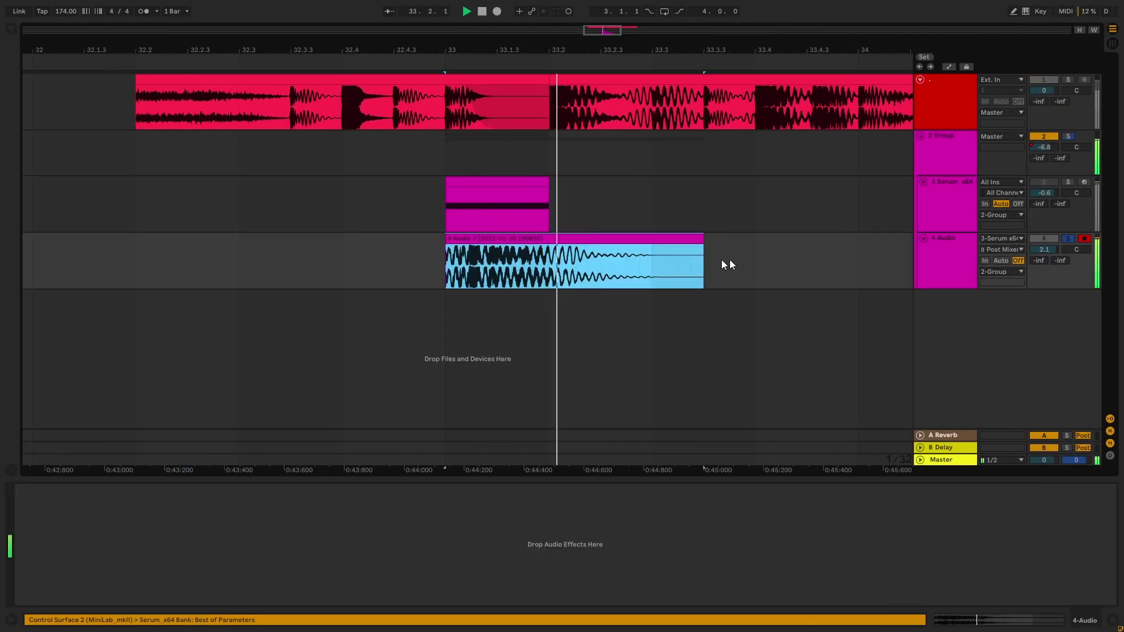
key(space)
Step: Fold the 4 Audio track and solo the Serum track in its place
click(959, 215)
click(963, 255)
click(923, 239)
click(942, 226)
click(1068, 183)
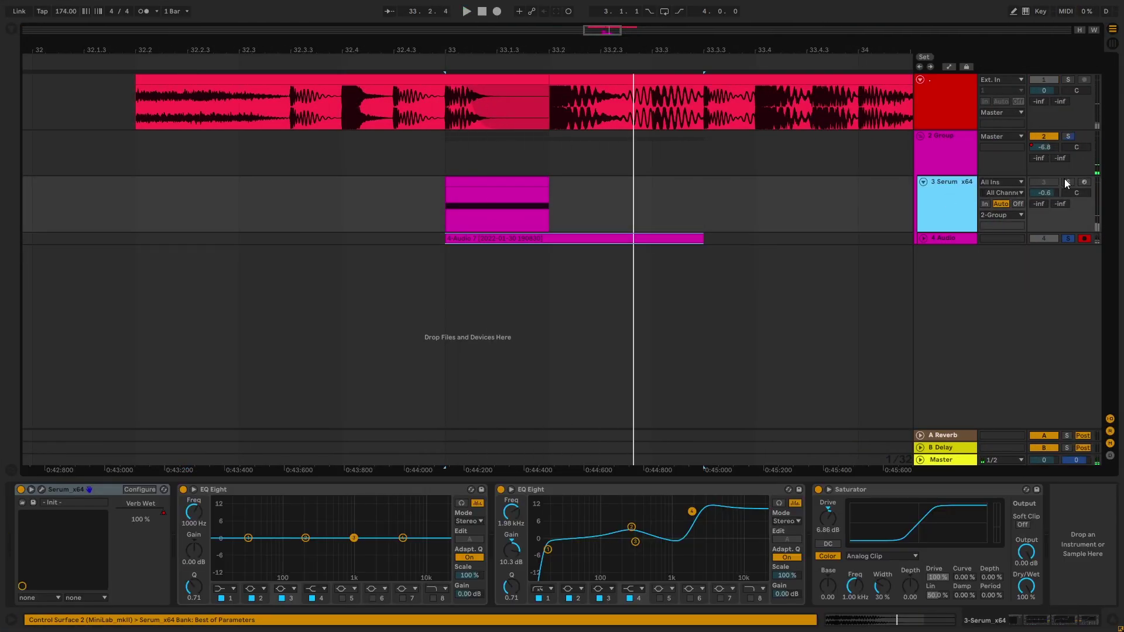
click(925, 199)
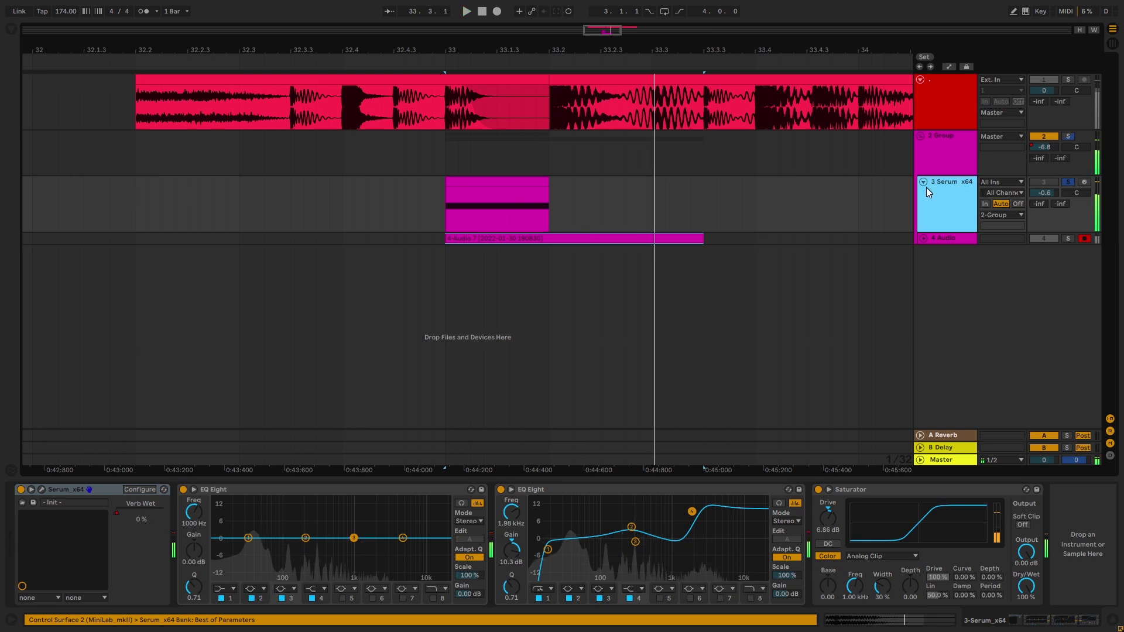
Step: Open the Serum instrument, examine its effects chain and oscillator settings, and audition the finished sound
click(42, 490)
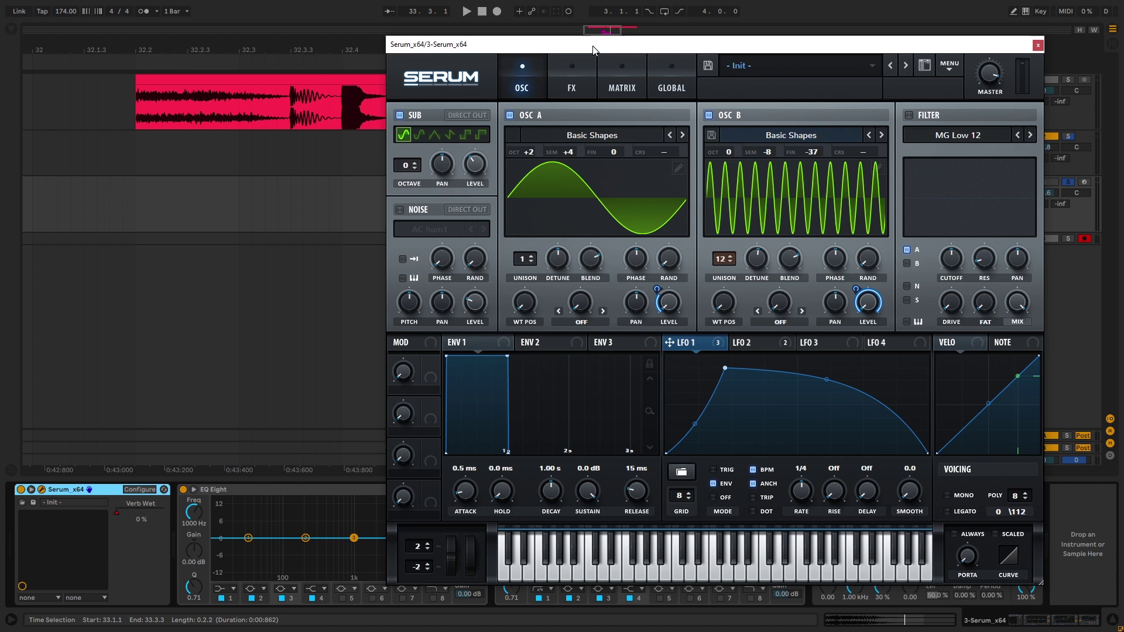
click(580, 94)
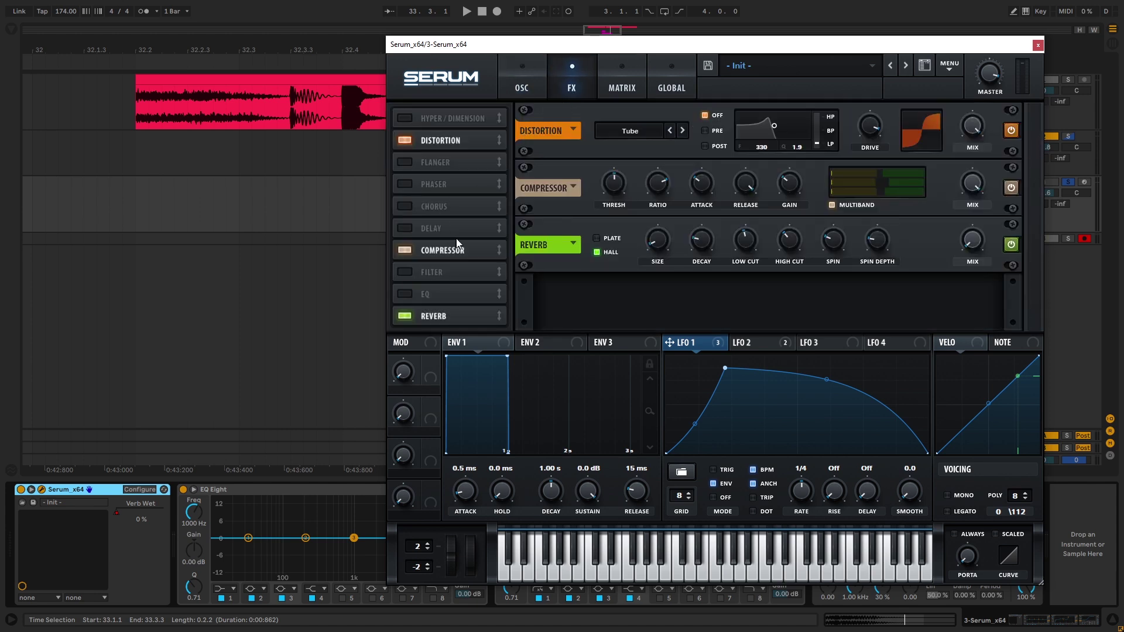
click(522, 85)
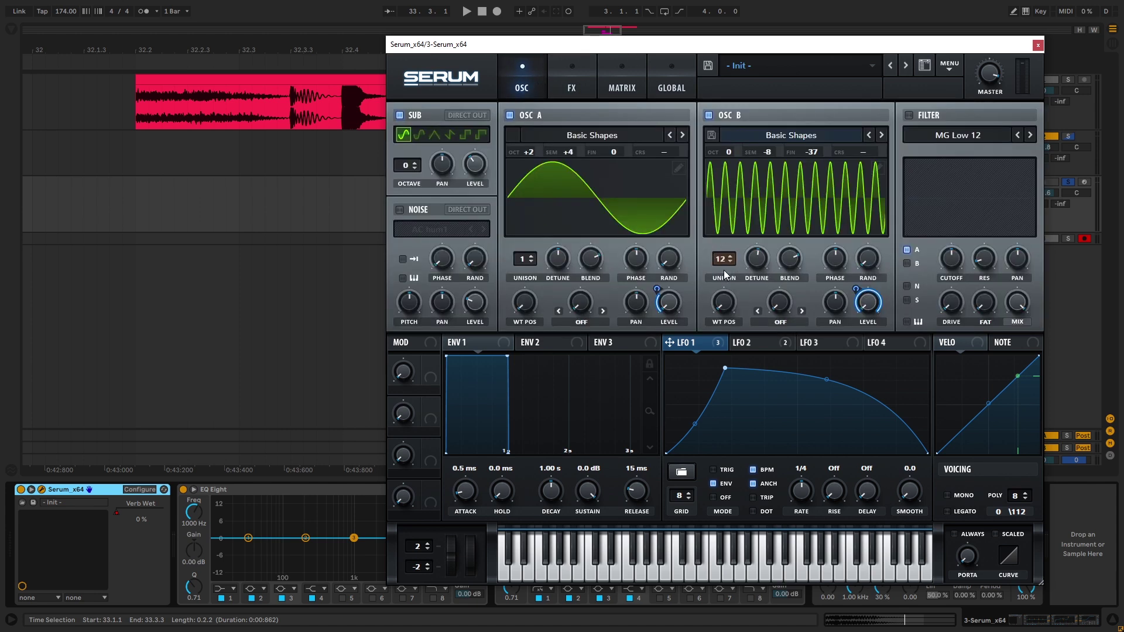
key(space)
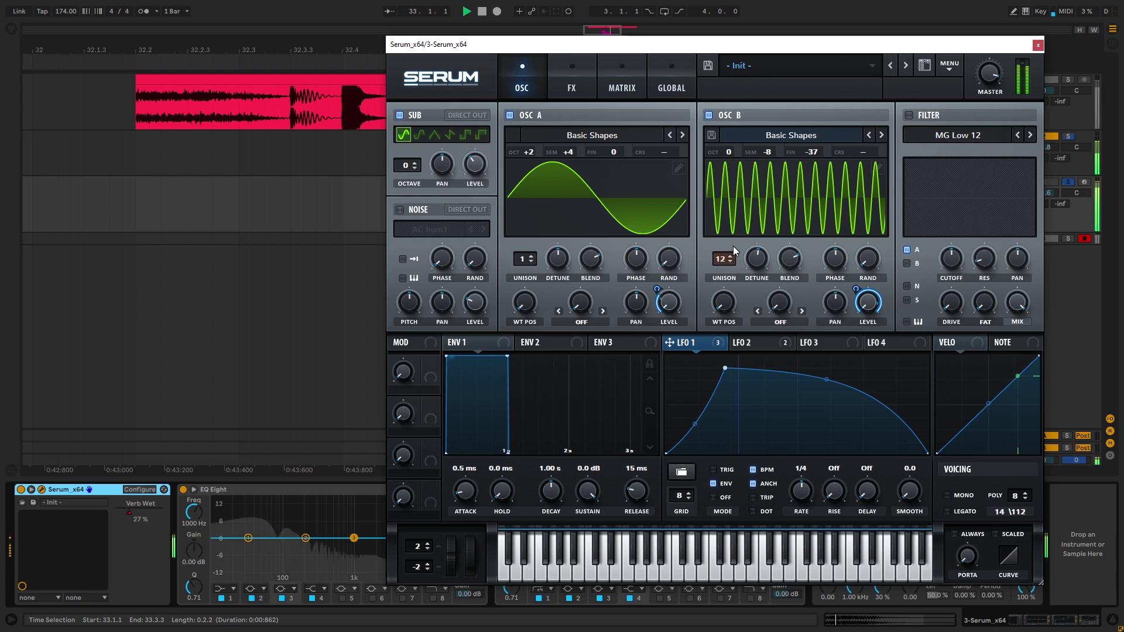
key(space)
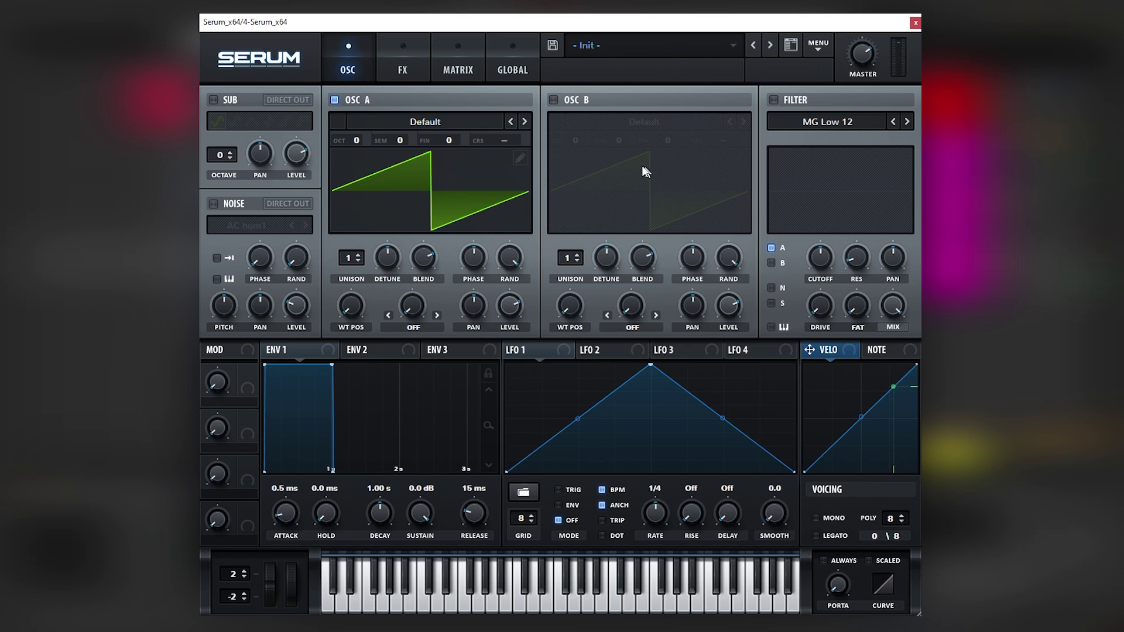
Step: Enable the sub oscillator and oscillator B, and load the Analog Basic Shapes wavetable into oscillators A and B
click(213, 99)
click(363, 118)
mouse_move(398, 166)
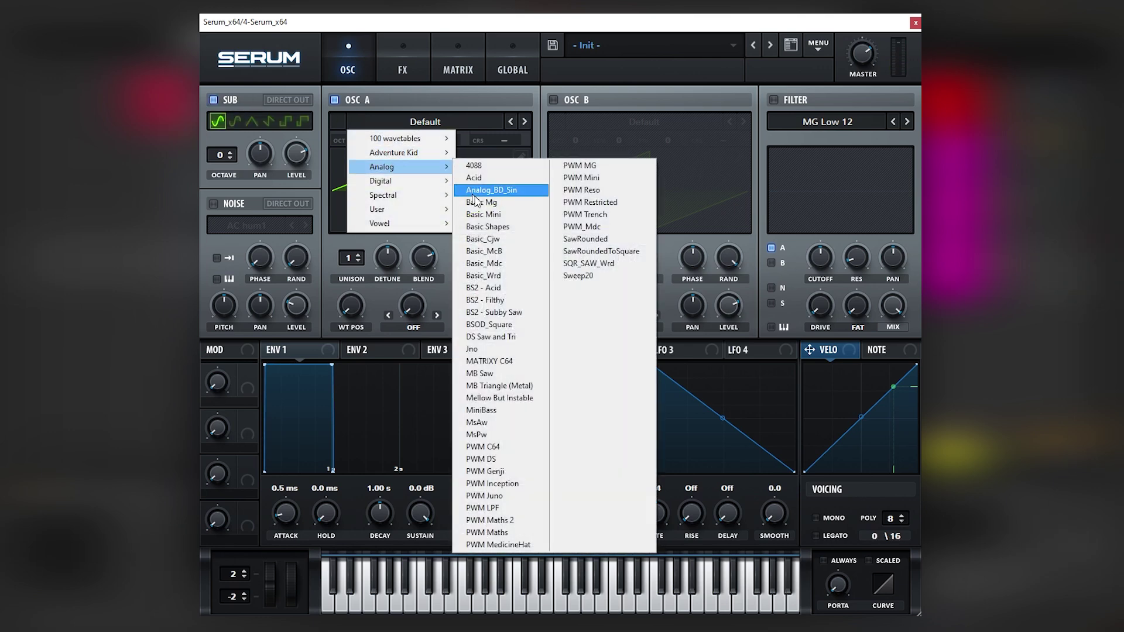
click(462, 201)
click(574, 120)
mouse_move(603, 168)
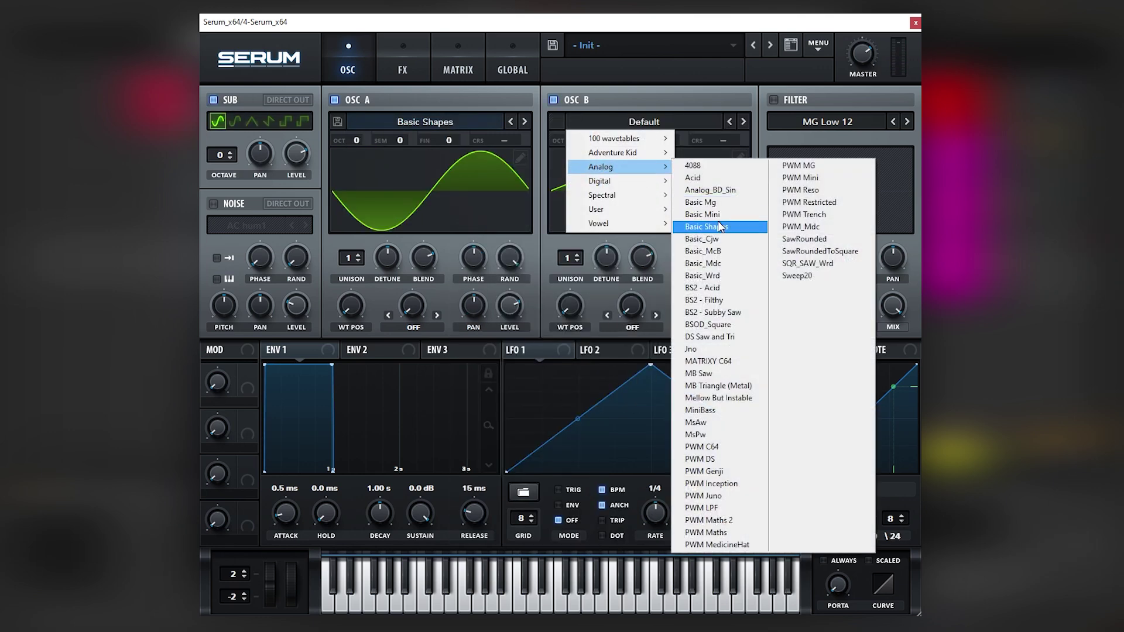
click(703, 223)
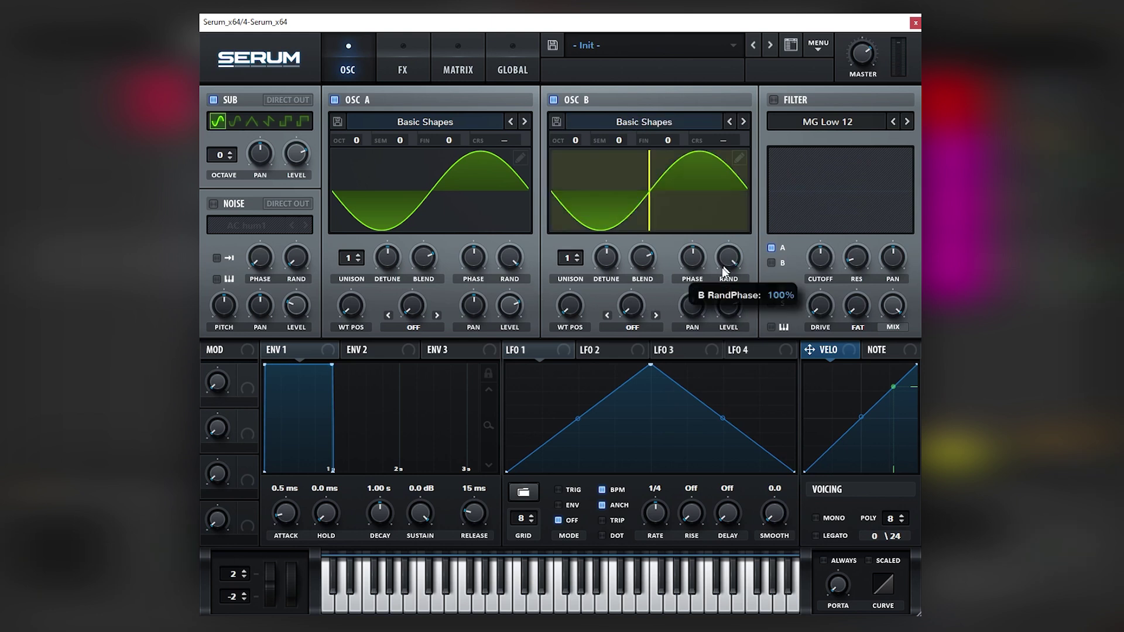
Step: Turn random phase to minimum on both oscillators, then tune oscillator A to +2 octaves and +4 semitones
drag(723, 264, 517, 367)
drag(504, 261, 371, 365)
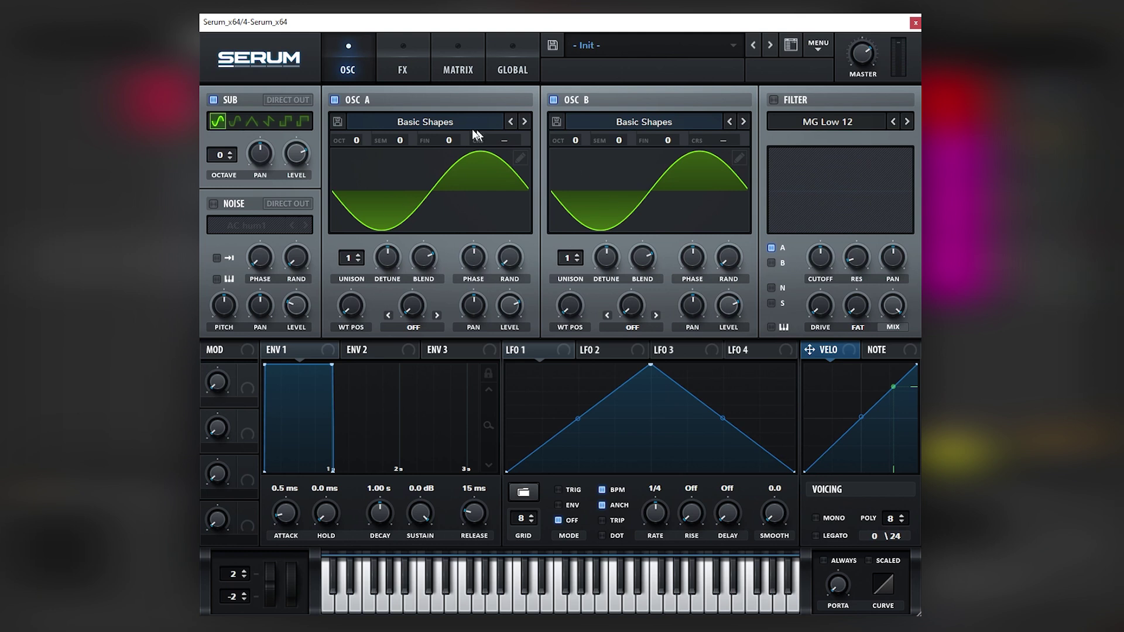
drag(356, 140, 402, 115)
click(553, 100)
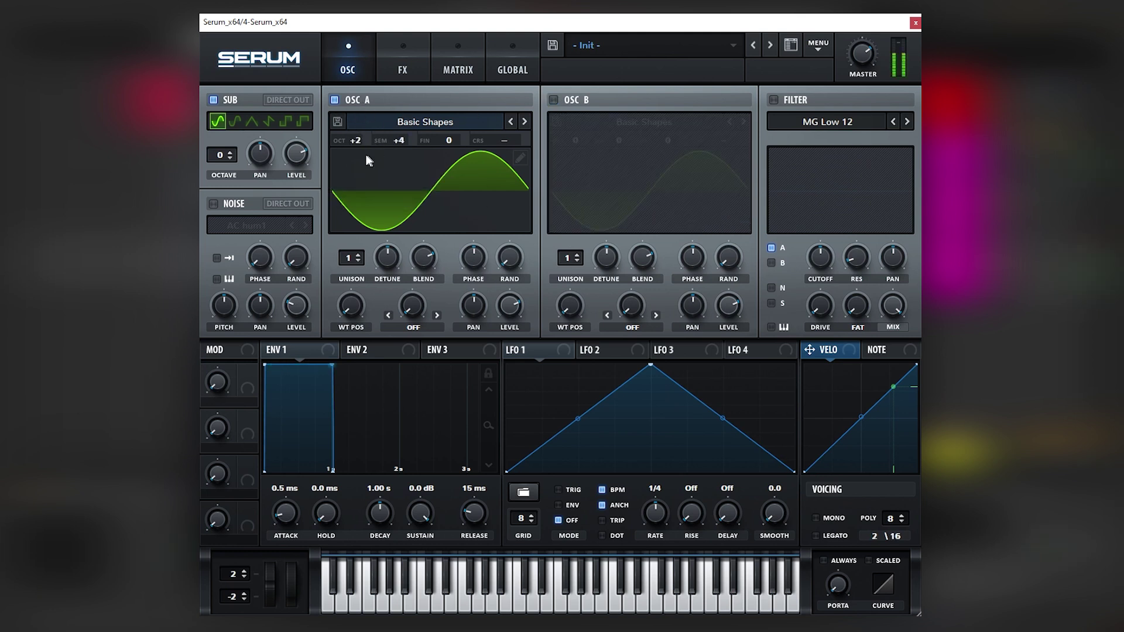
click(553, 100)
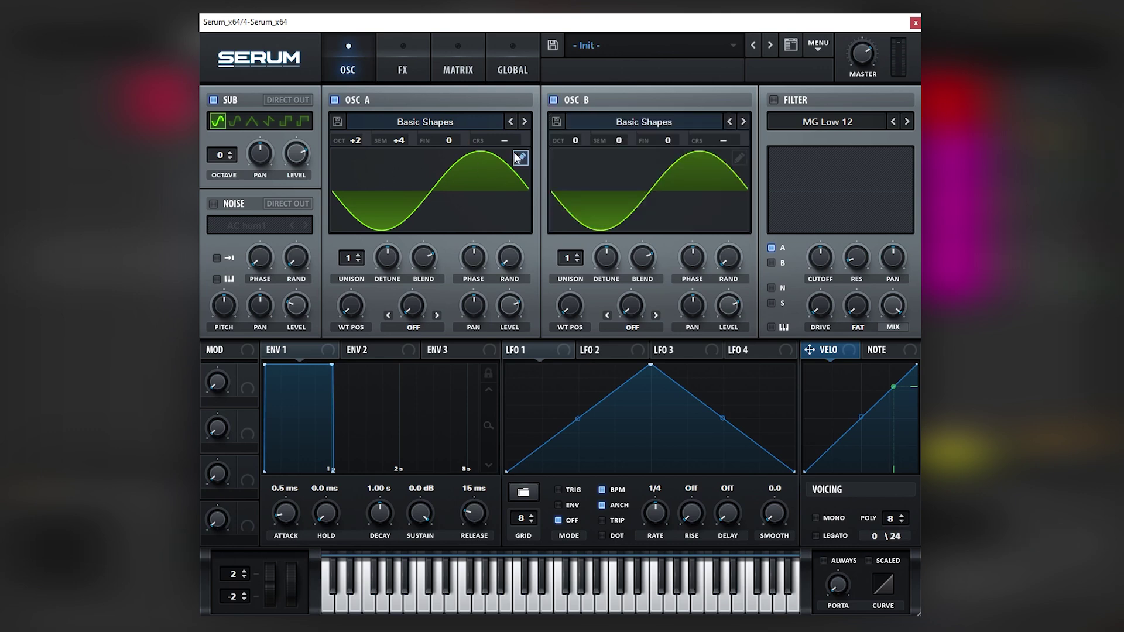
Step: Edit oscillator B's first wavetable frame, raising harmonic bin 12 and removing the fundamental to make a twelve-cycle sine
click(740, 158)
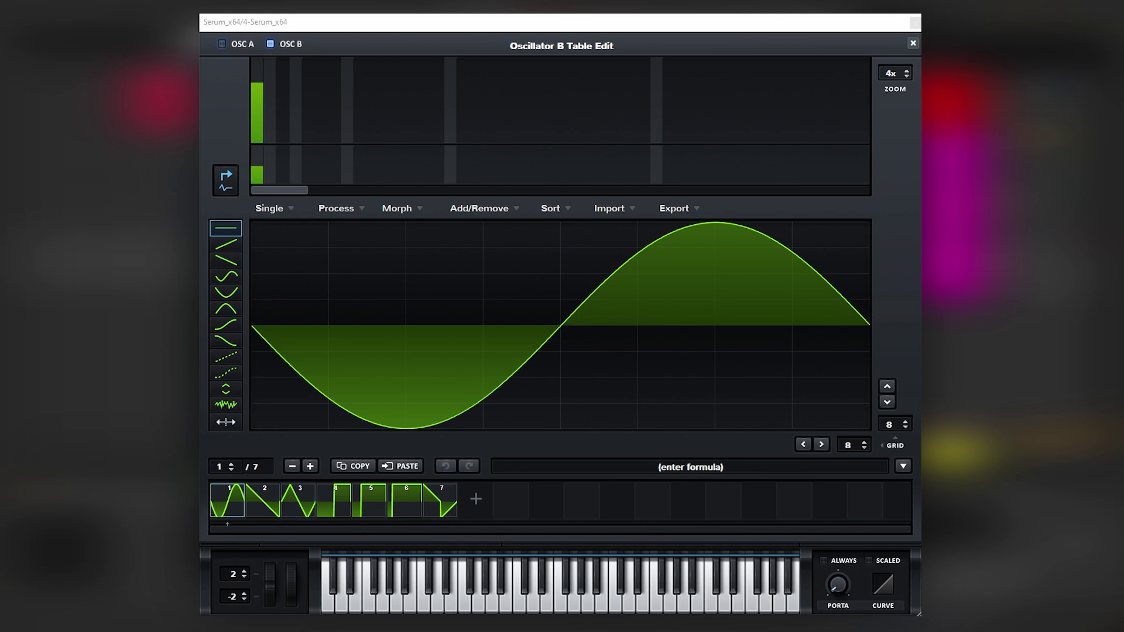
drag(398, 106, 400, 75)
drag(257, 93, 257, 143)
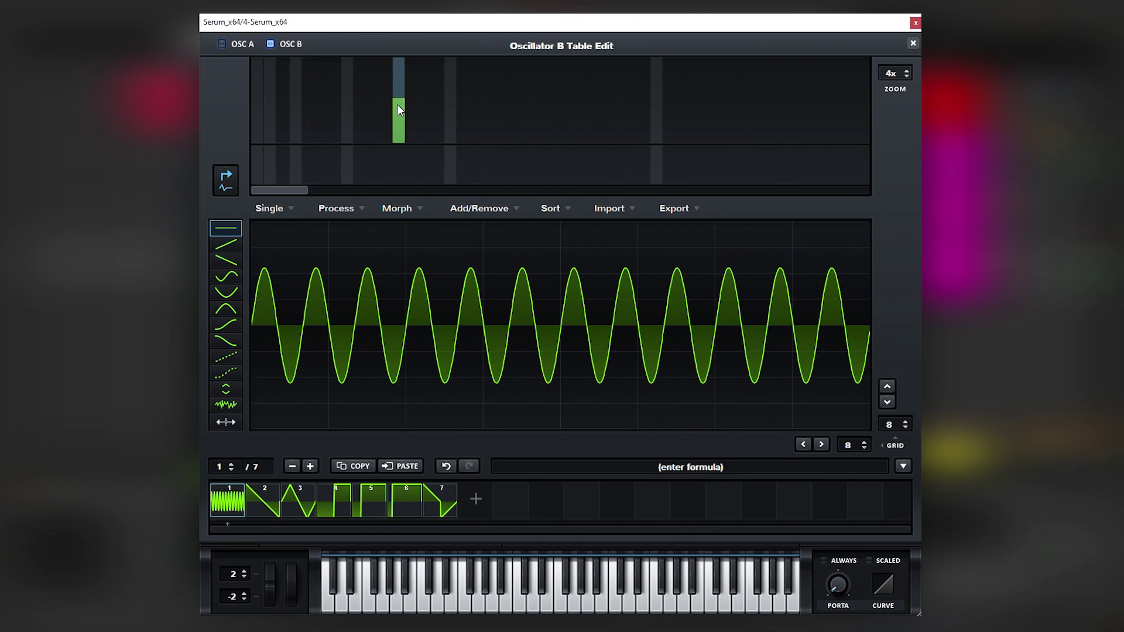
click(913, 43)
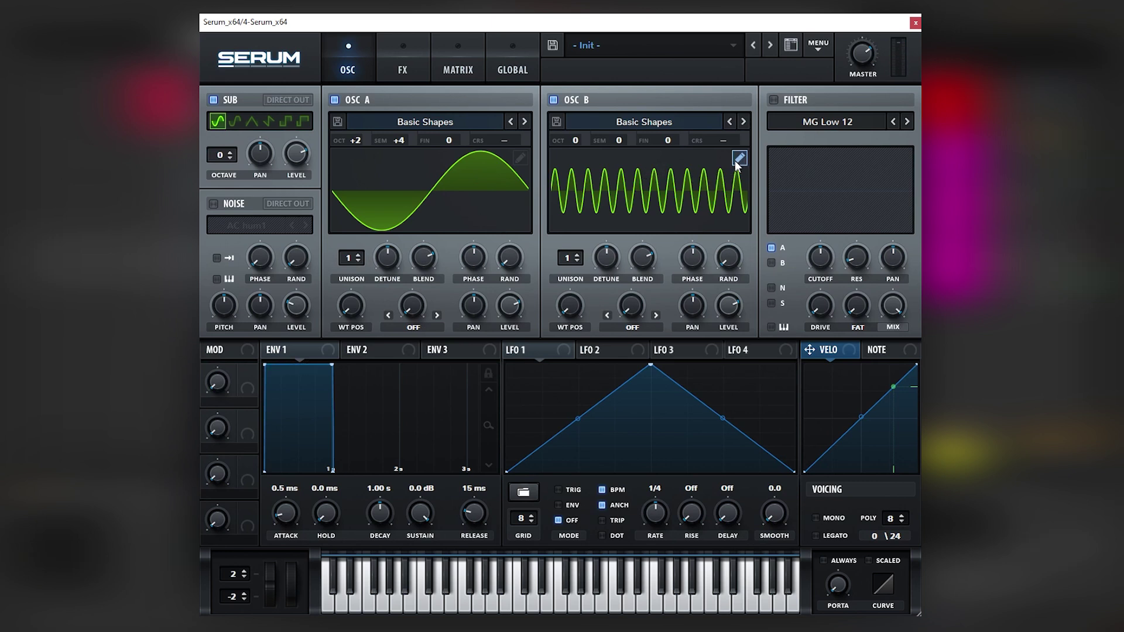
Step: Tune oscillator B to -8 semitones and -37 fine, with 12 unison voices and a slight detune adjustment
drag(619, 138, 632, 216)
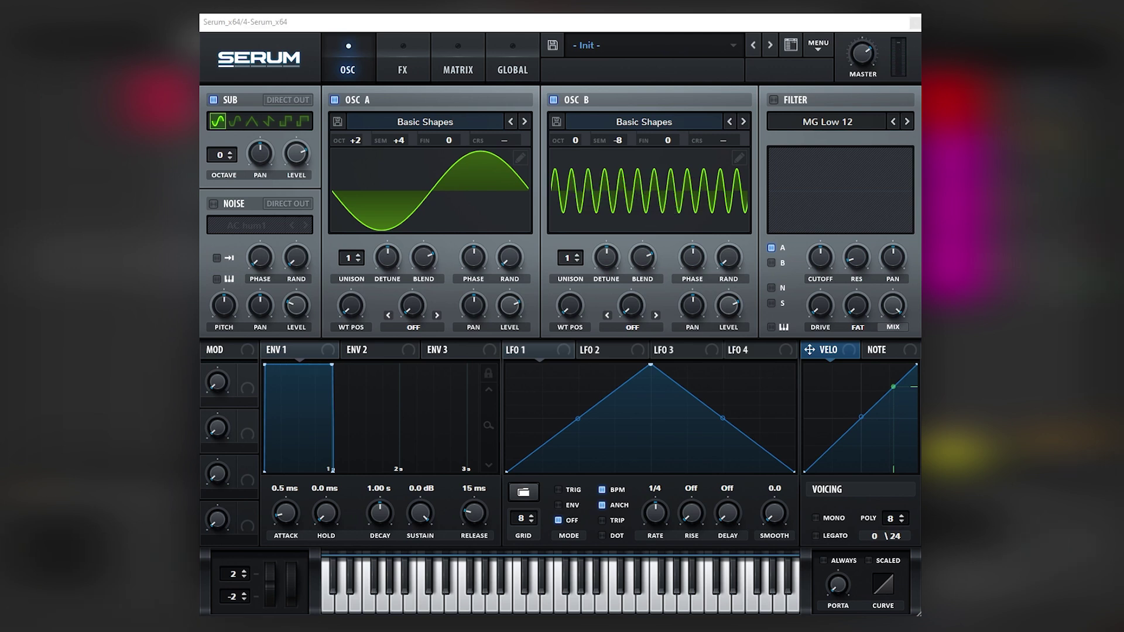
drag(679, 142, 673, 175)
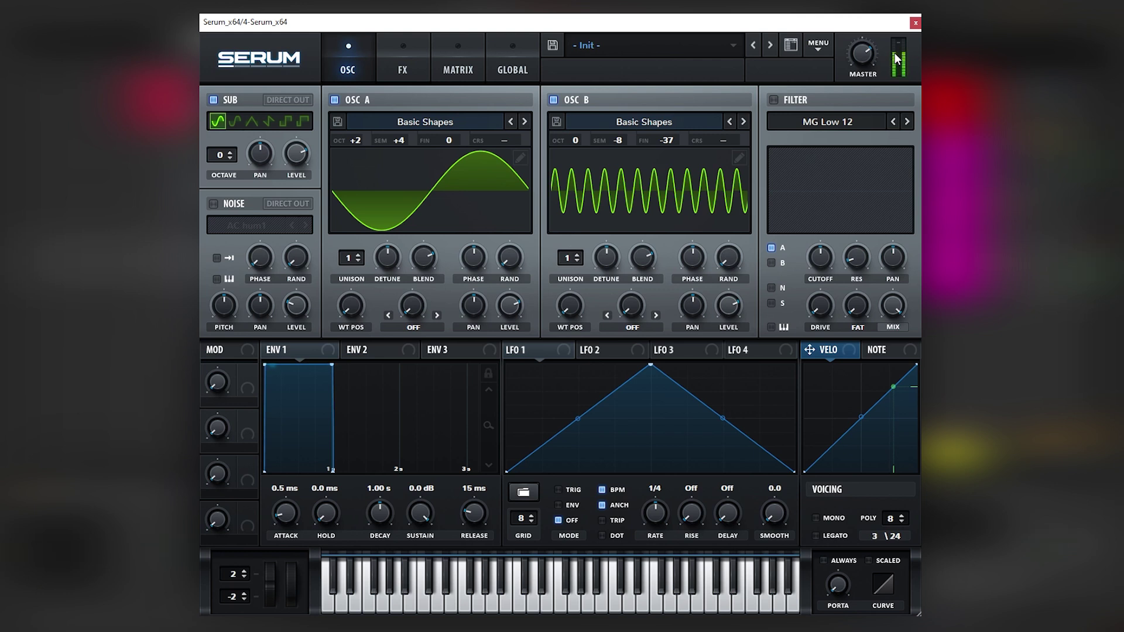
drag(563, 259, 616, 167)
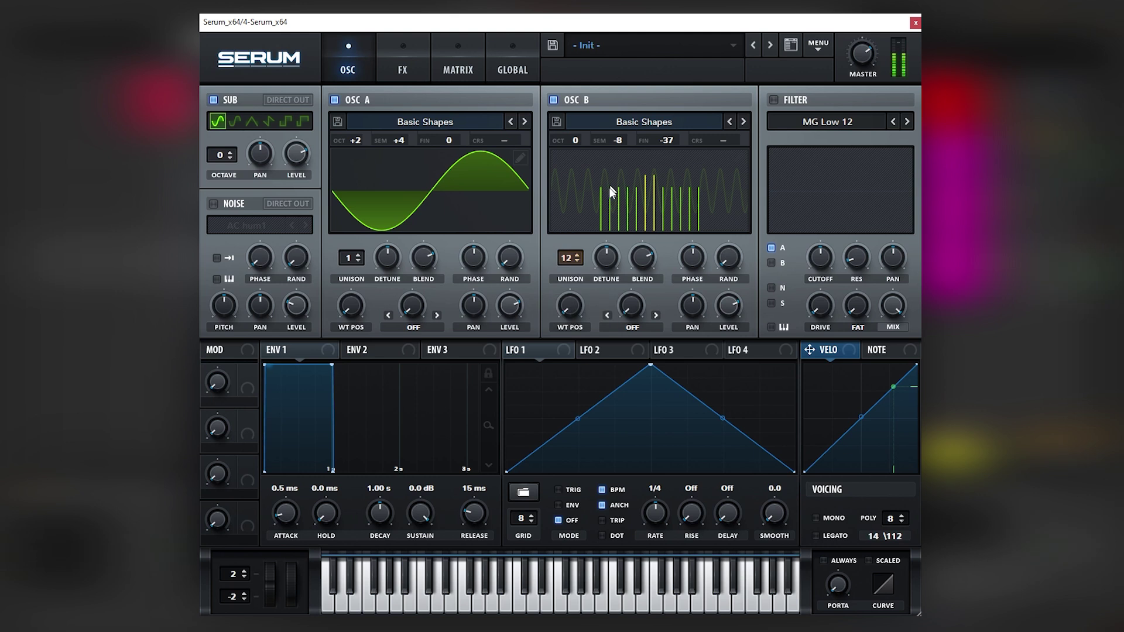
drag(607, 262, 608, 256)
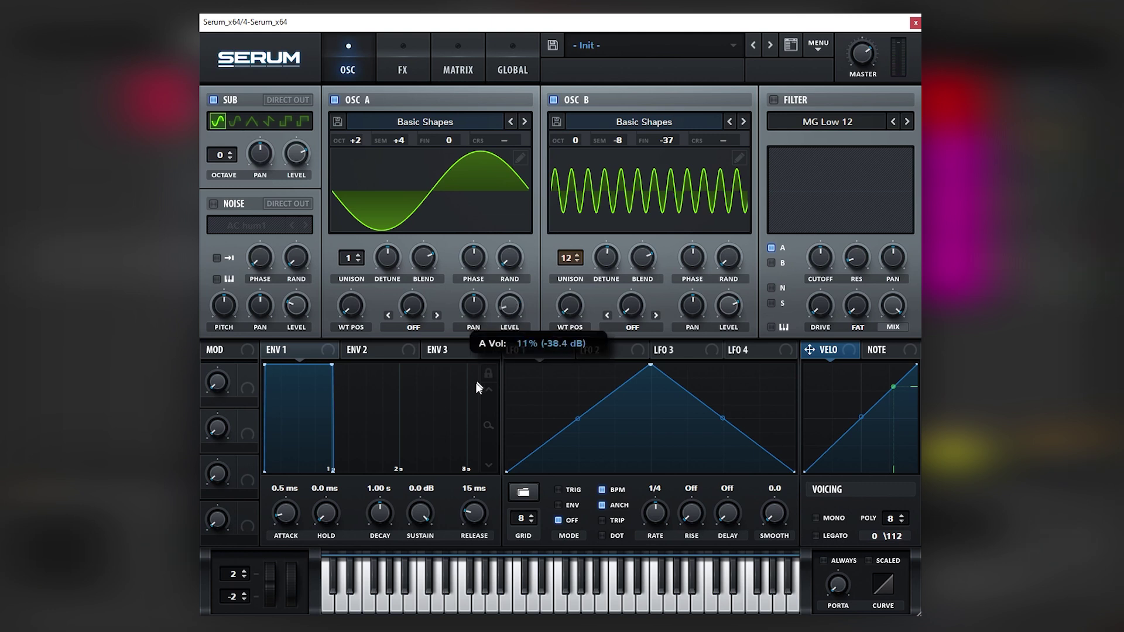
Step: Turn down the levels of oscillators A and B, and modulate oscillator A's level with LFO 1
drag(718, 309, 499, 401)
drag(534, 343, 508, 302)
drag(499, 293, 501, 336)
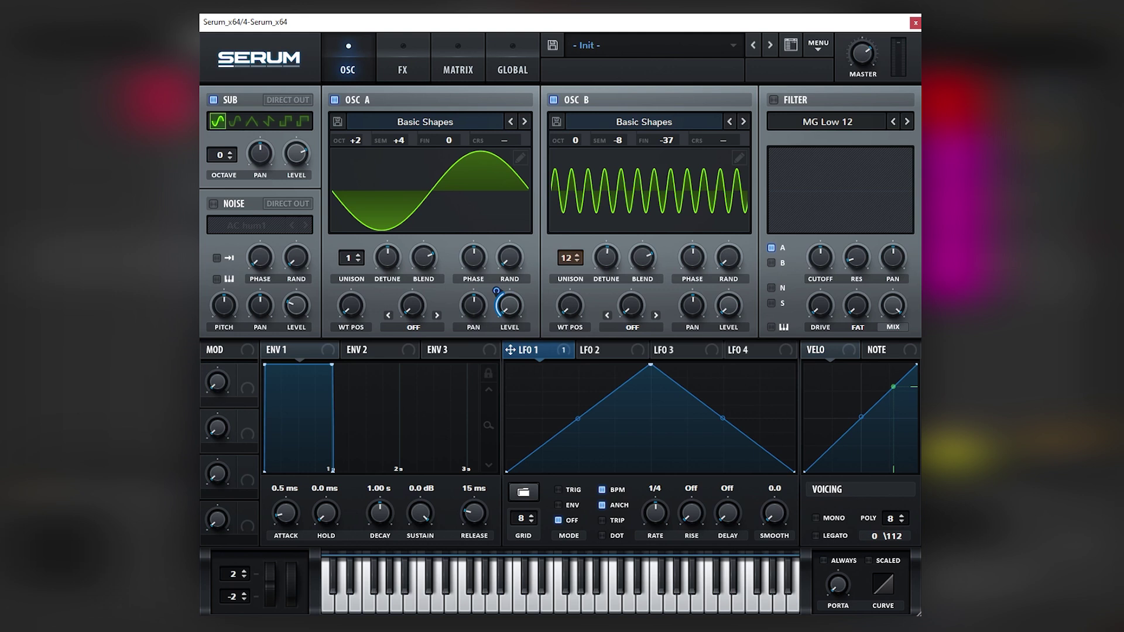
drag(506, 291, 505, 298)
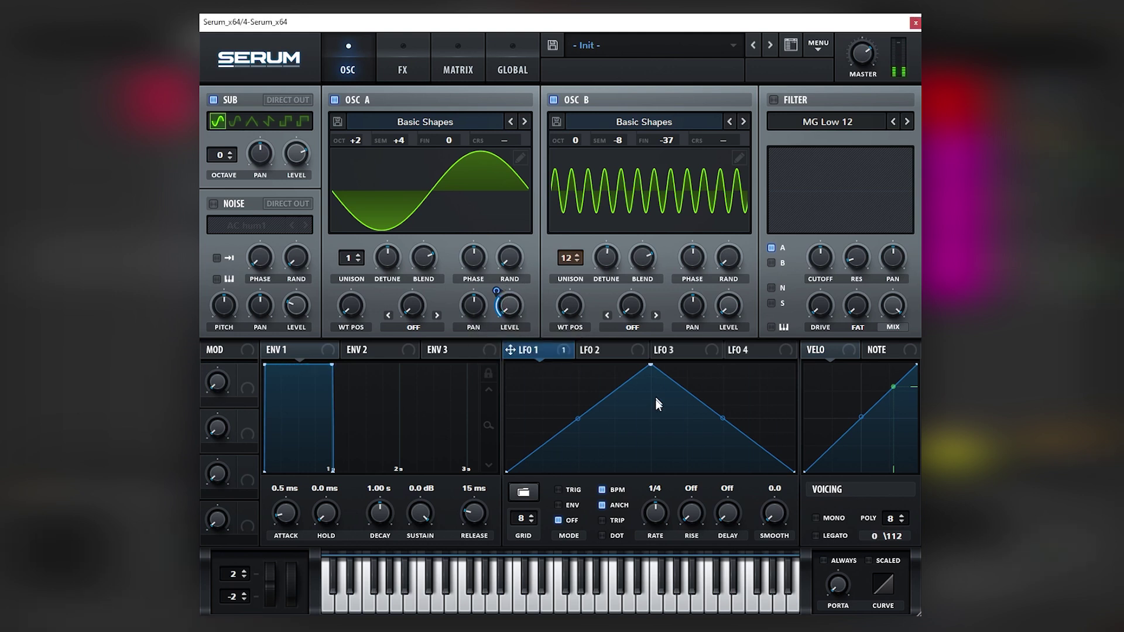
Step: Set LFO 1 to envelope mode and shape it with an earlier peak, a curved rise and a bulging decay
click(566, 506)
drag(651, 366, 574, 376)
drag(539, 428, 536, 442)
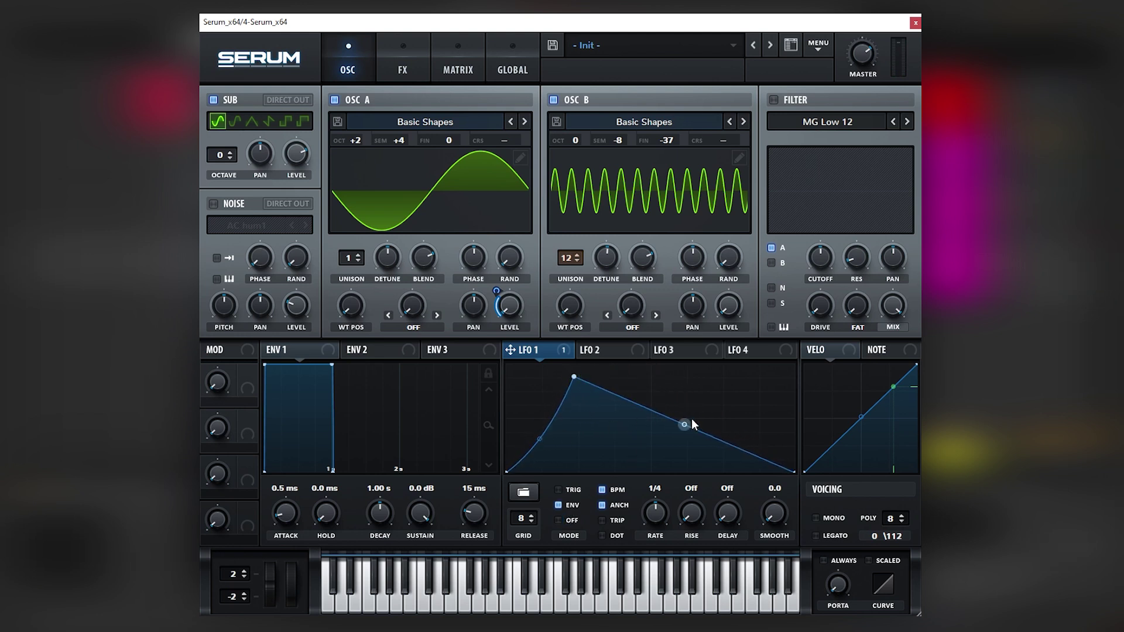
drag(693, 420, 690, 398)
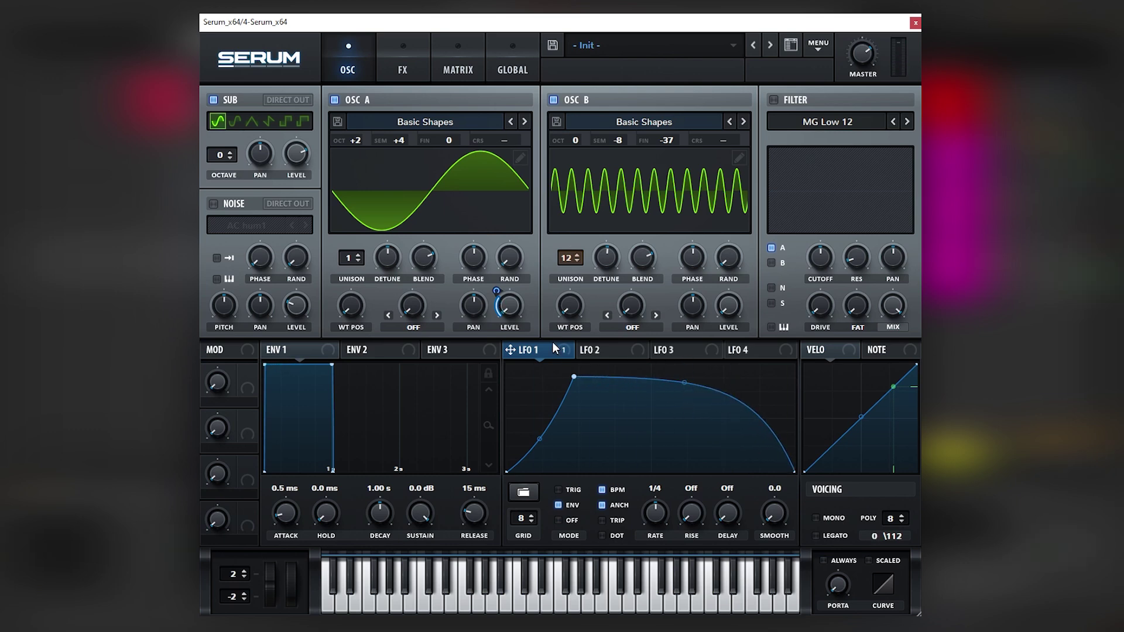
Step: Modulate oscillator B's level with LFO 1 and normalize each frame of its wavetable separately
drag(556, 349, 733, 312)
click(741, 159)
click(336, 208)
click(352, 228)
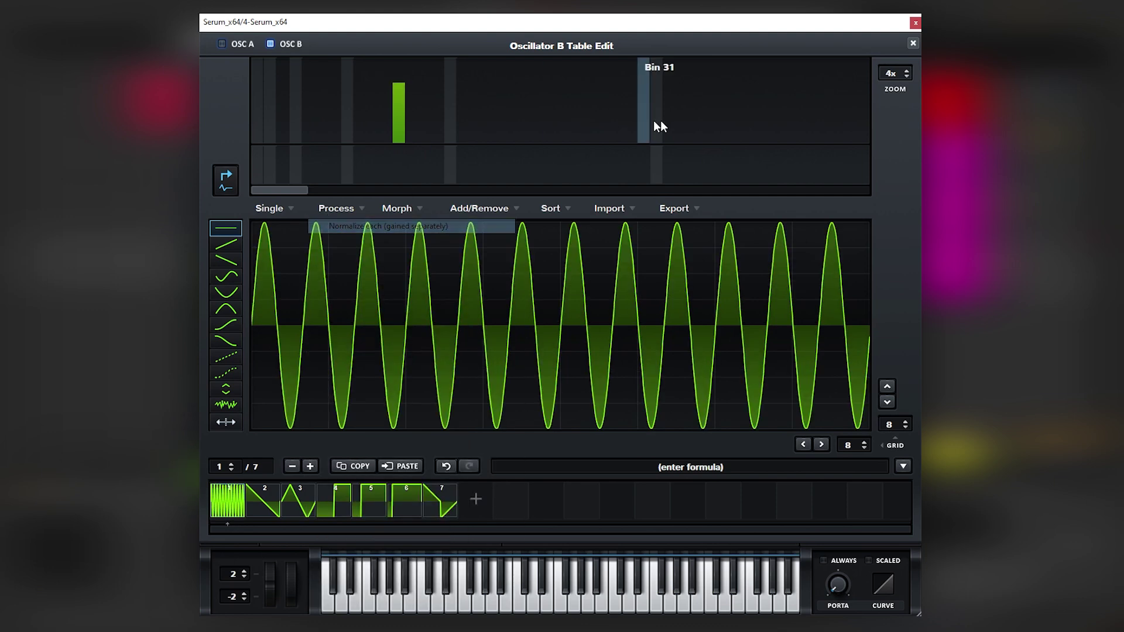
click(913, 44)
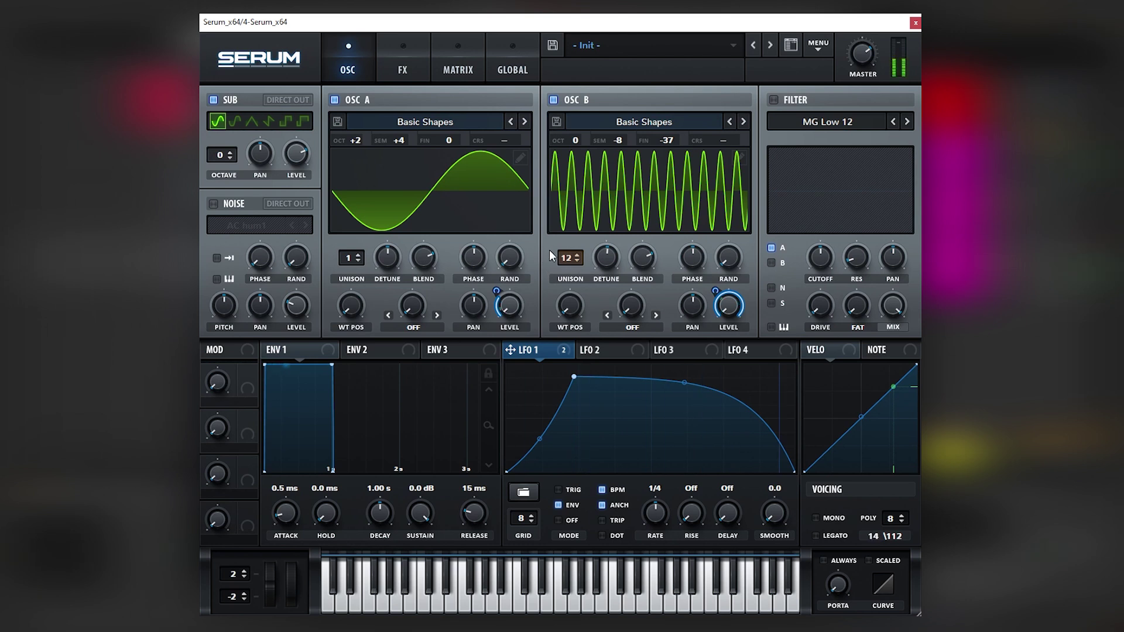
Step: Lower the sub oscillator's level and open the effects page
drag(298, 160, 287, 202)
click(404, 69)
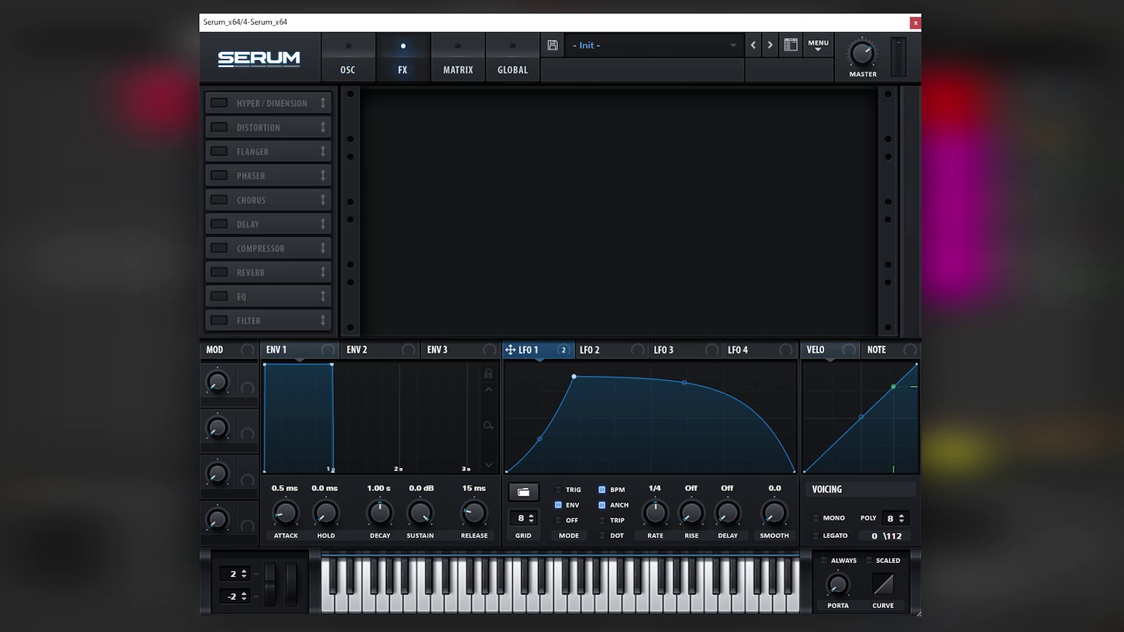
Step: Add a Tube distortion with the drive at 91%, and set the master volume to 89%
click(240, 128)
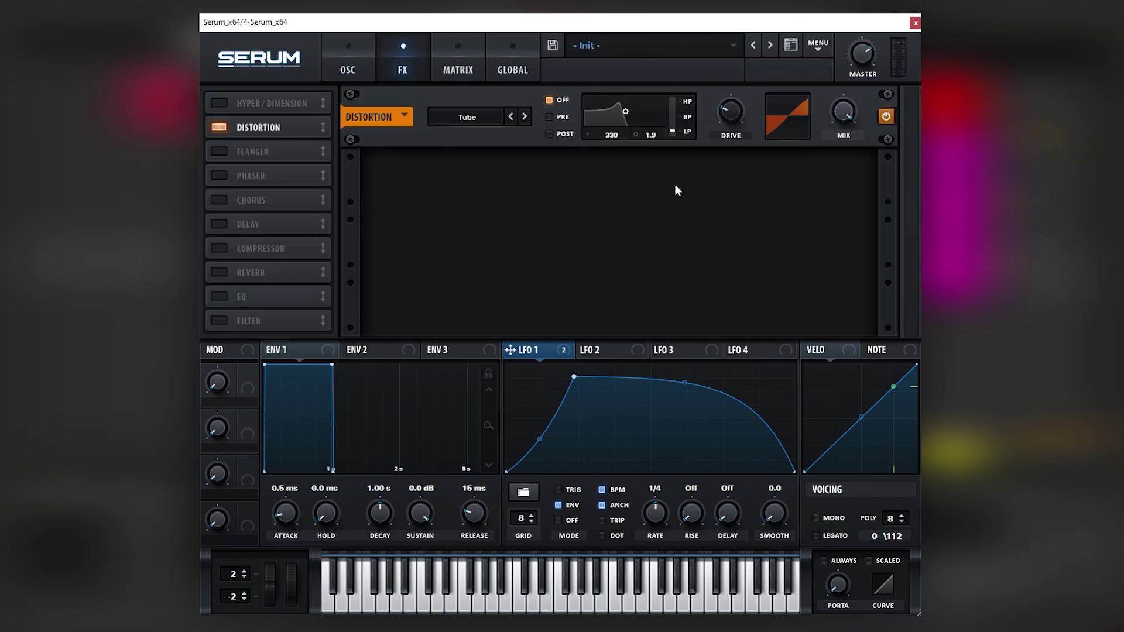
drag(738, 109, 782, 48)
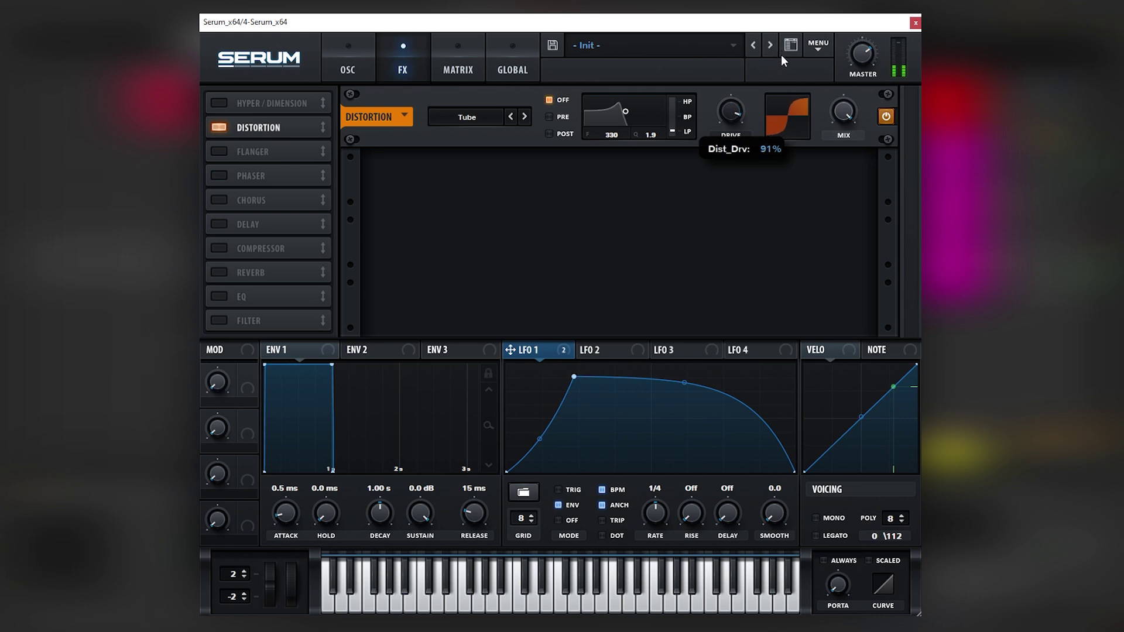
drag(854, 59, 868, 49)
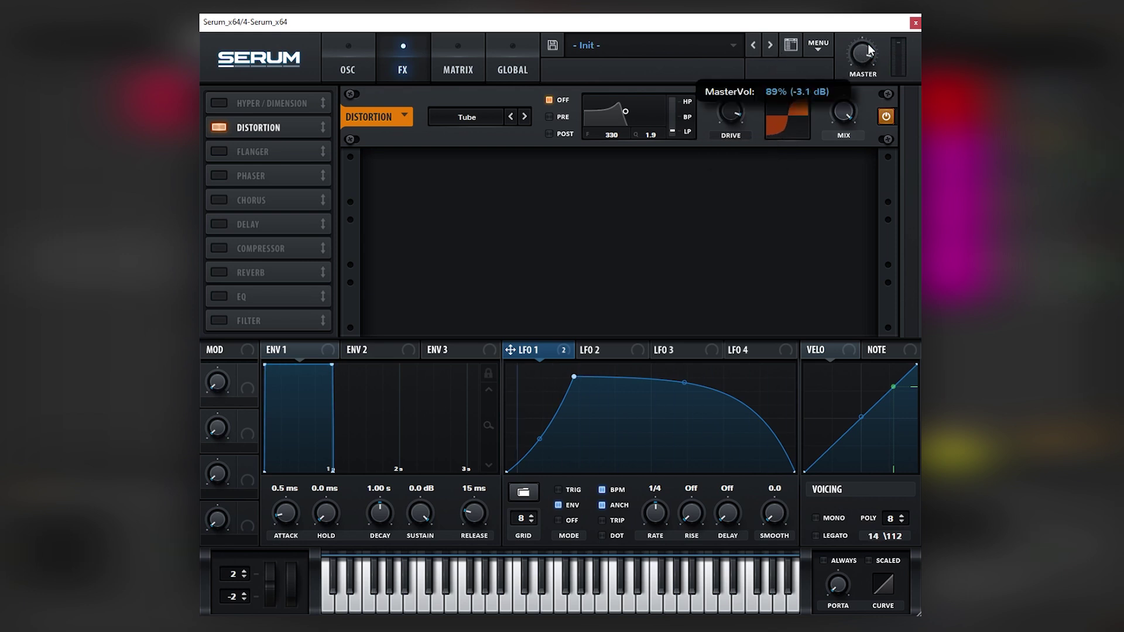
Step: Audition the patch on the oscillator page with oscillators A and B switched off and back on
click(348, 65)
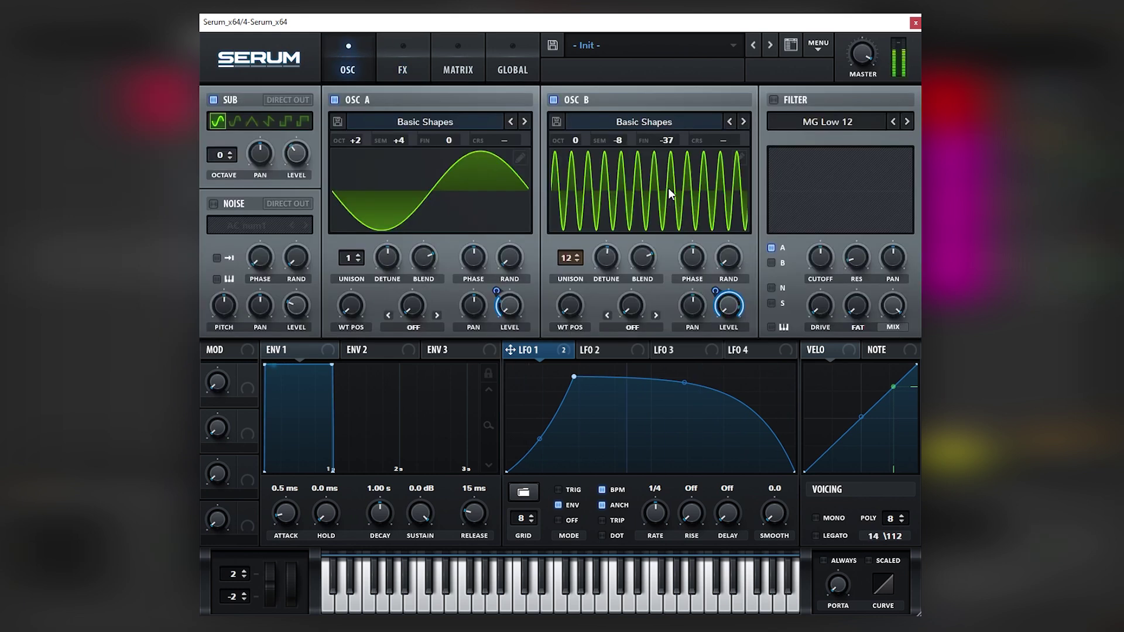
click(554, 100)
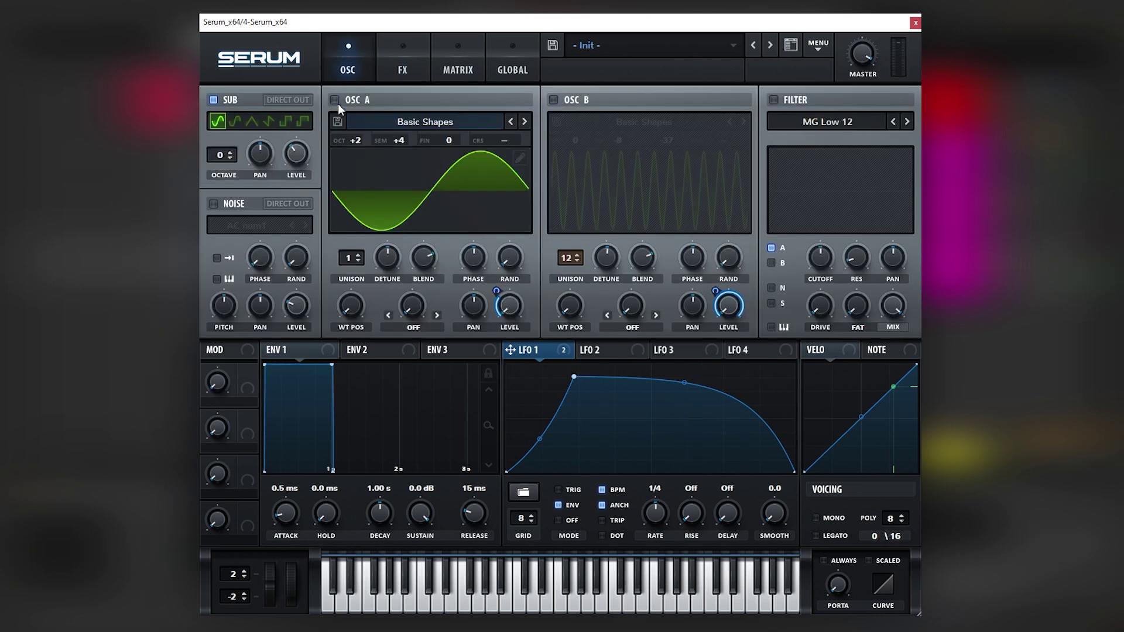
click(339, 100)
click(338, 101)
click(565, 99)
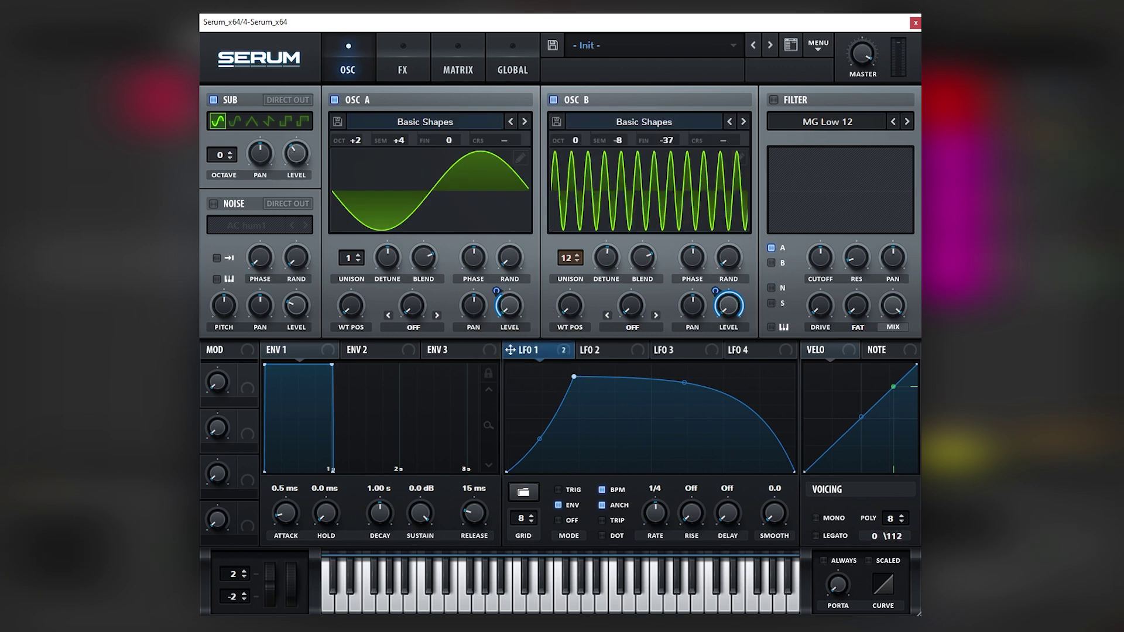
click(555, 100)
click(555, 100)
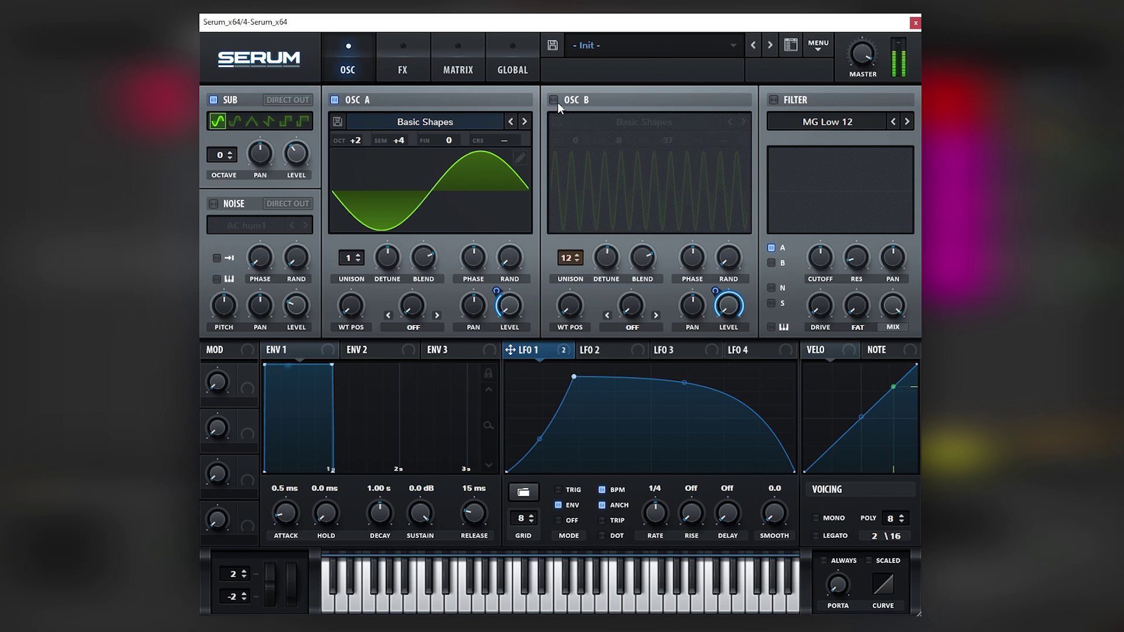
click(555, 101)
Step: Try tuning oscillator B to -11 semitones and return it to -8
drag(636, 168, 624, 171)
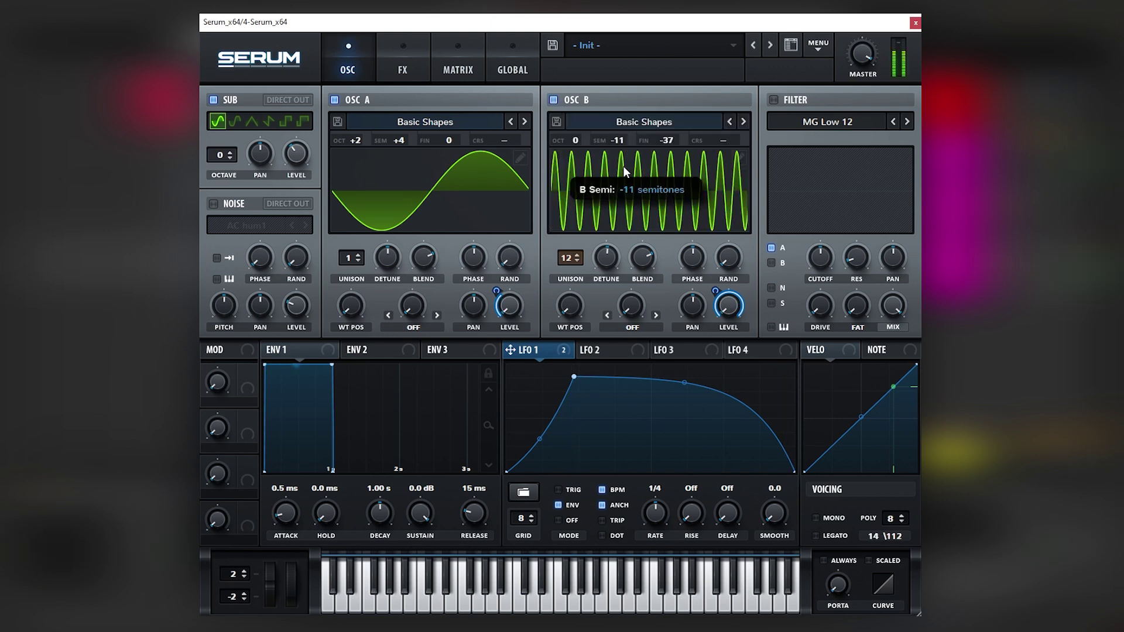
mouse_move(623, 166)
mouse_down()
mouse_move(631, 132)
mouse_move(627, 160)
mouse_move(630, 147)
mouse_up()
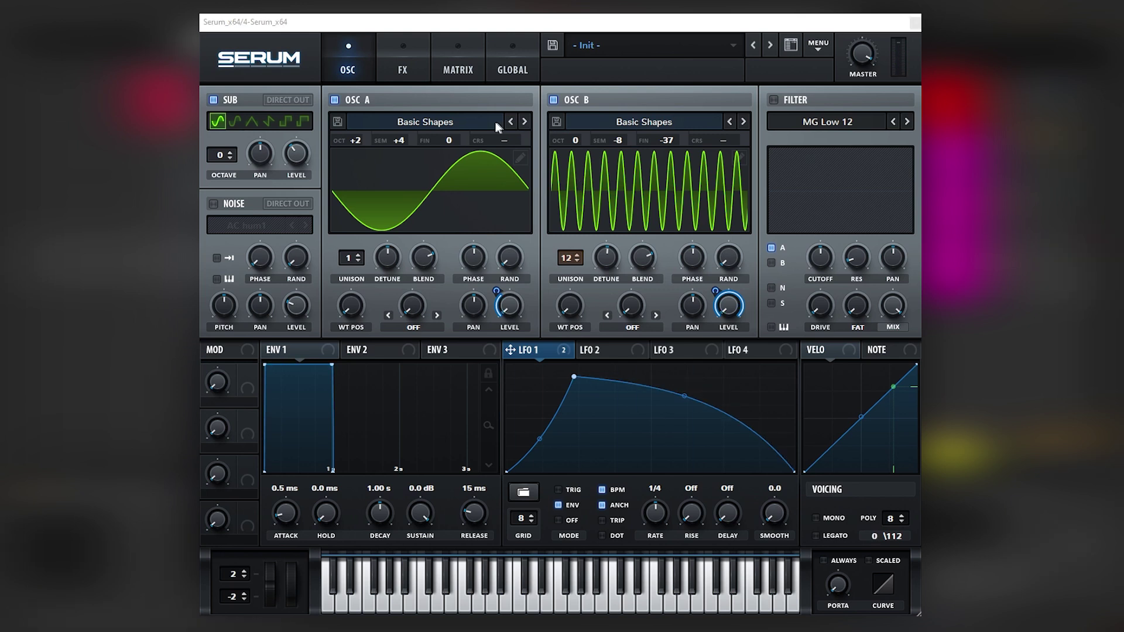
Step: Add a compressor in multiband mode on the effects page, and raise its gain and release
click(403, 59)
click(218, 248)
click(690, 199)
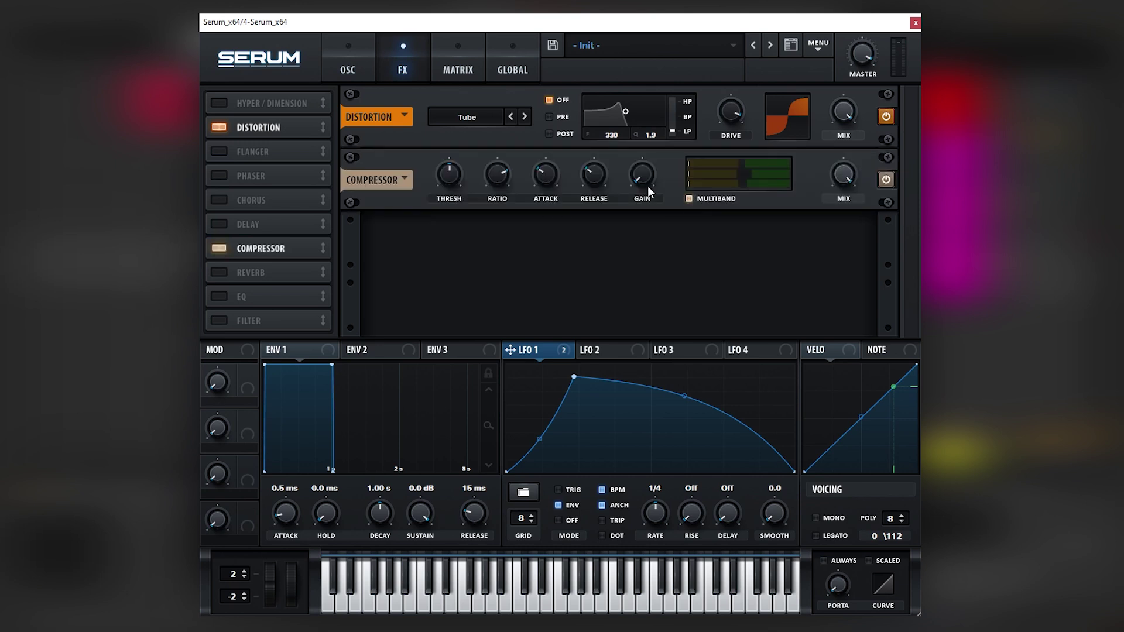
drag(641, 174, 652, 138)
drag(602, 173, 580, 158)
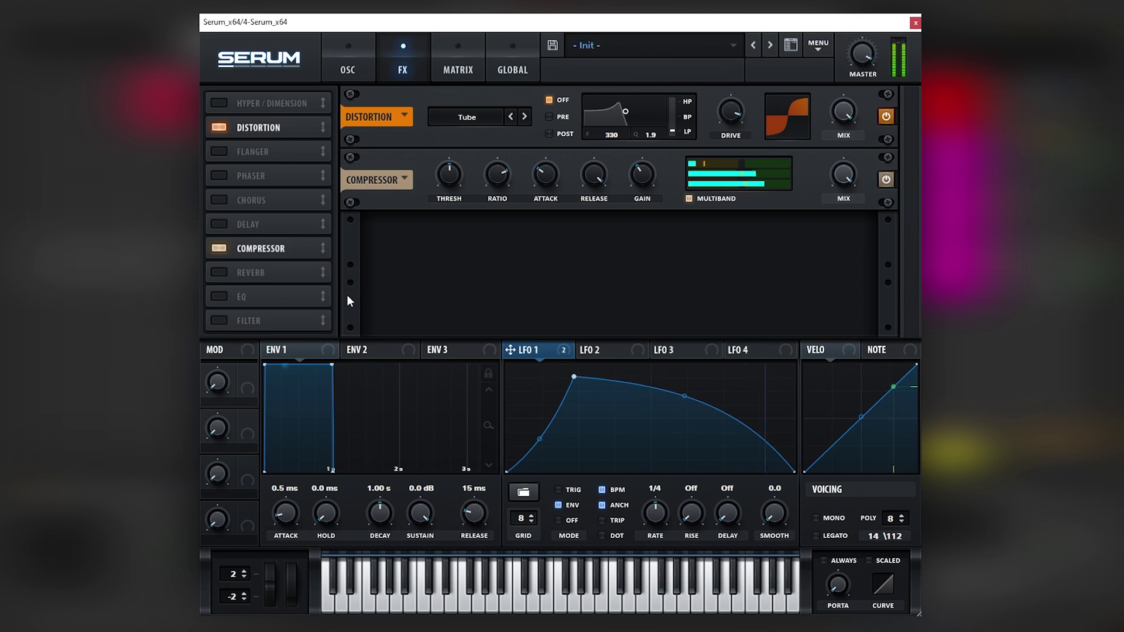
Step: Add a Hall reverb at the end of the effects chain, reduce its size and raise its low cut
click(219, 320)
click(219, 320)
click(218, 272)
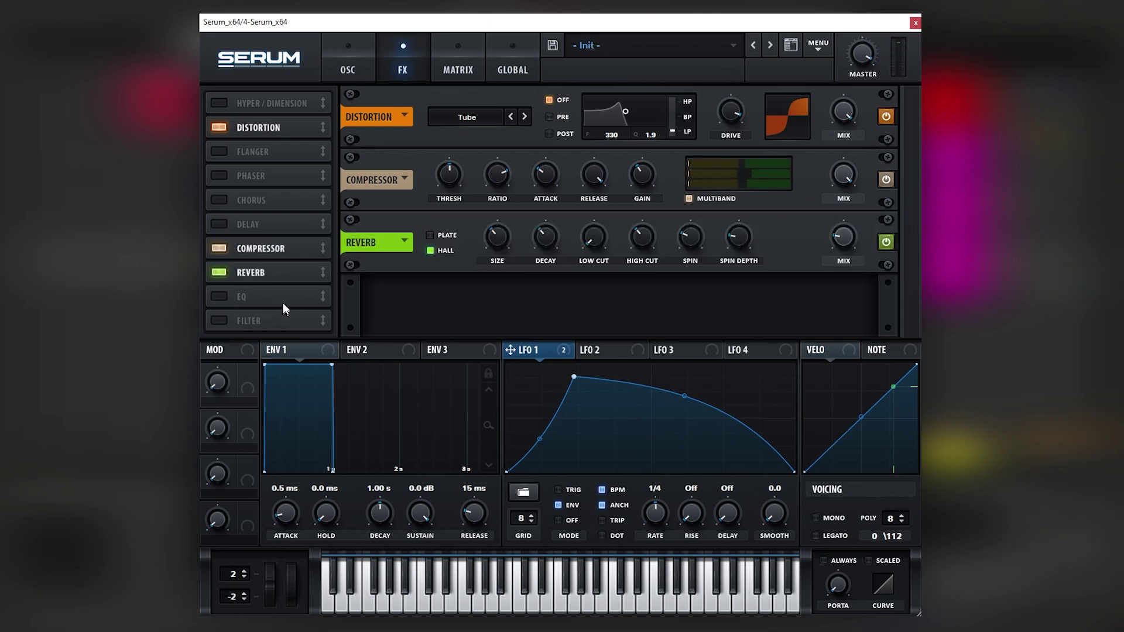
drag(283, 303, 258, 338)
drag(494, 241, 493, 265)
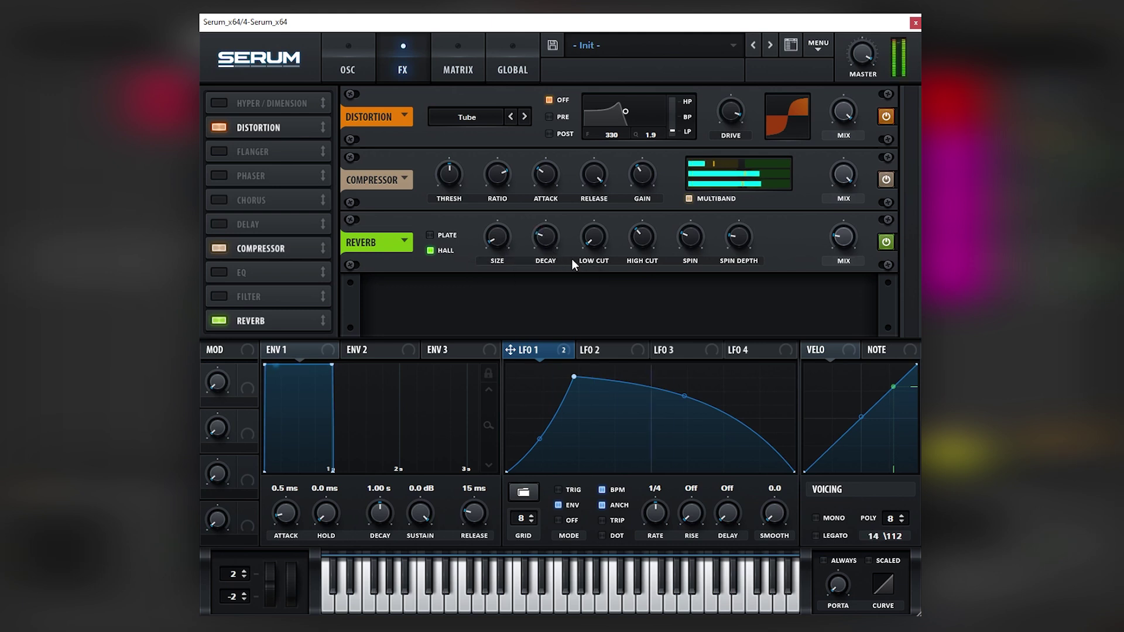
drag(576, 239, 610, 206)
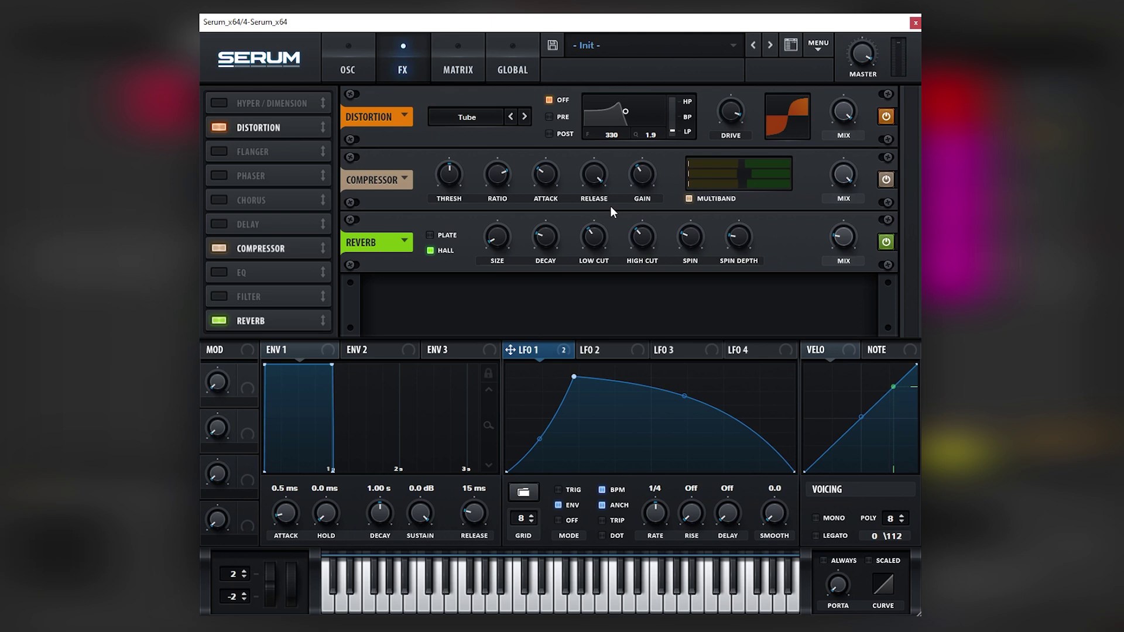
Step: Lower the reverb's mix, and try the reverb at the start of the chain and between the distortion and compressor
drag(844, 237, 814, 247)
drag(272, 320, 272, 103)
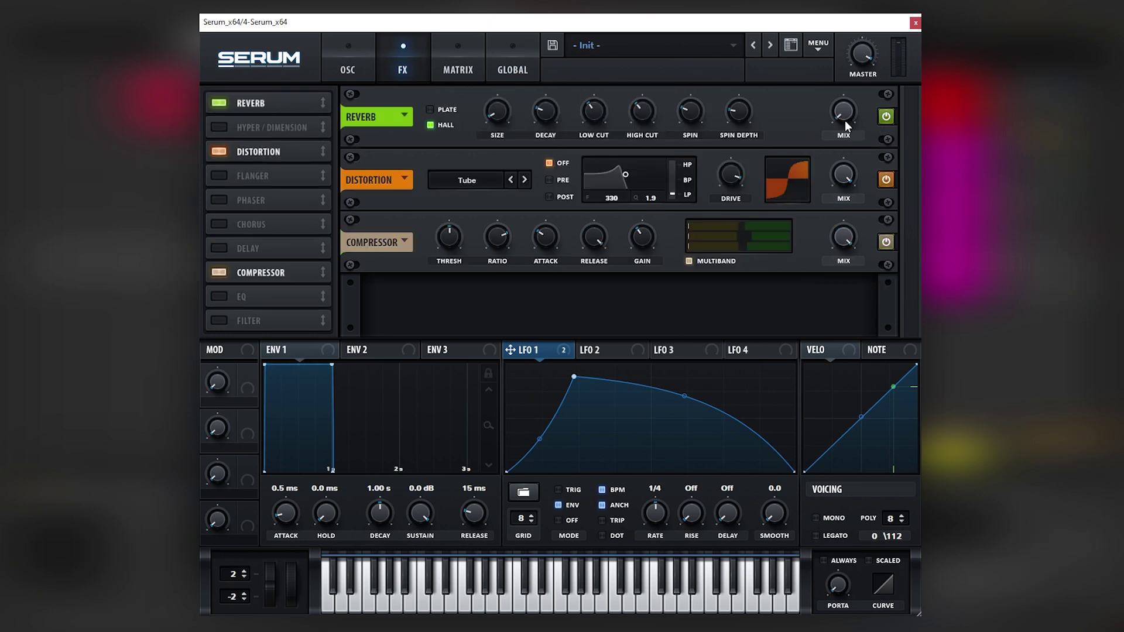
drag(845, 119, 756, 175)
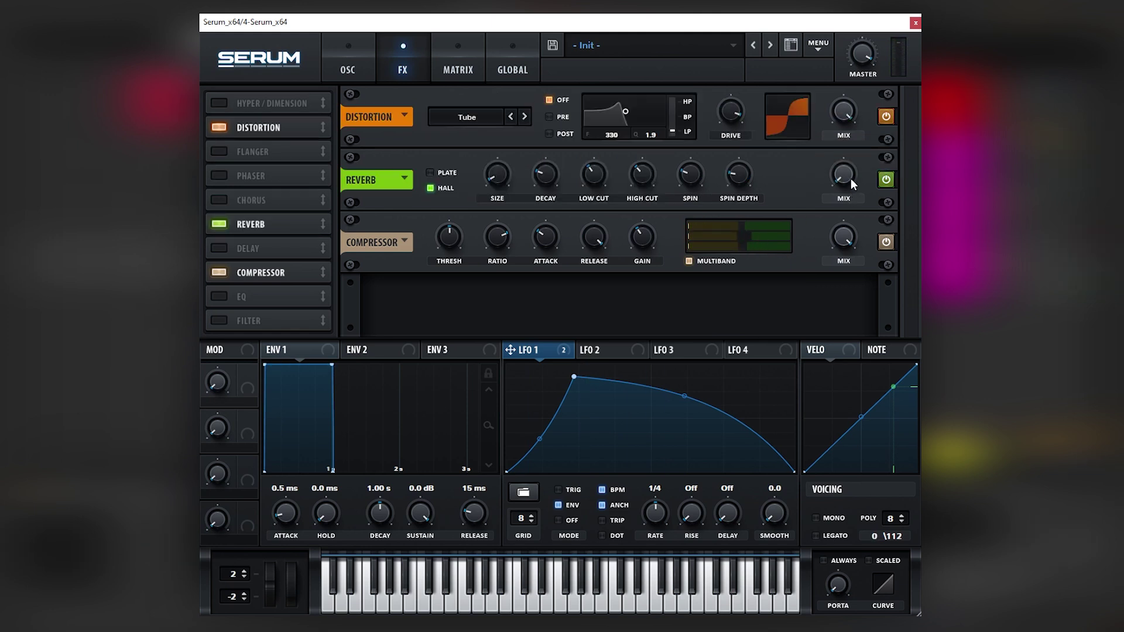
mouse_move(852, 179)
mouse_down()
mouse_move(876, 79)
mouse_move(846, 187)
mouse_move(892, 116)
mouse_move(856, 165)
mouse_up()
Step: Add an EQ with a peak-shaped low band, and adjust that band's gain and frequency
click(233, 299)
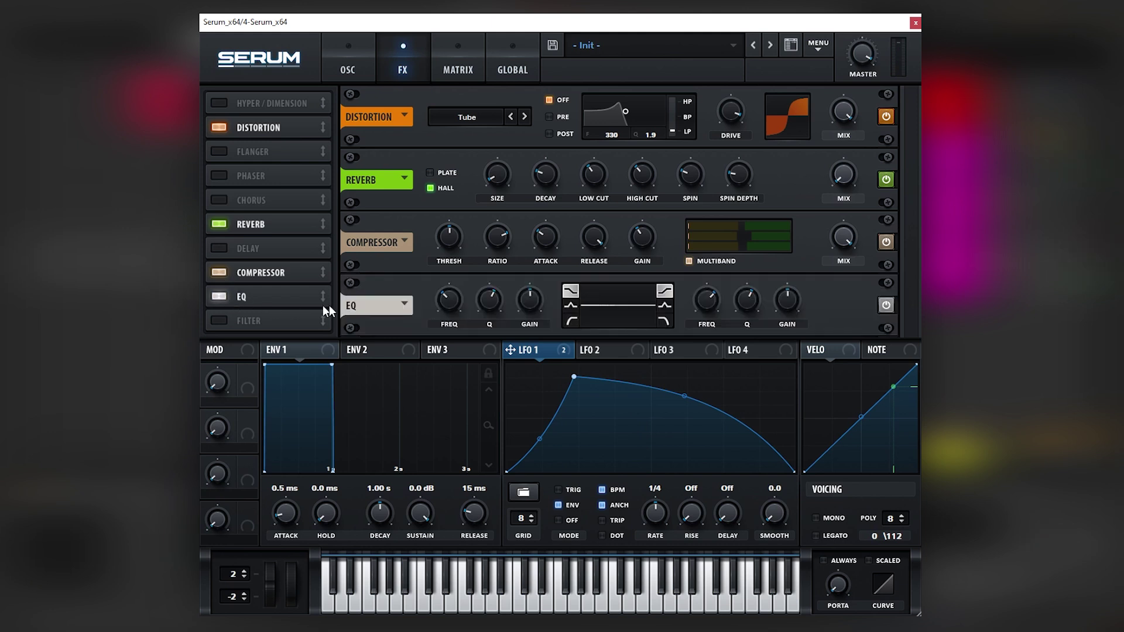
click(572, 305)
drag(532, 302, 544, 258)
drag(460, 306, 547, 286)
Step: Move the reverb after the compressor, and modulate the reverb mix and the EQ's low-band gain with LFO 2
drag(258, 224, 280, 273)
click(605, 355)
drag(526, 297, 520, 339)
drag(602, 348, 527, 276)
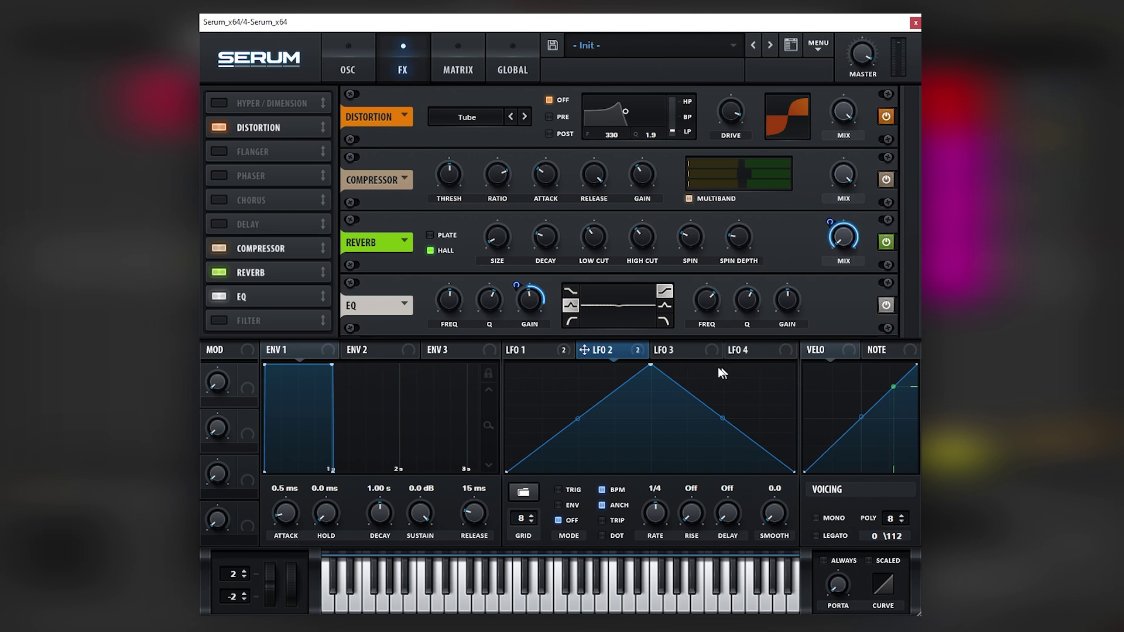
Step: Set LFO 2 to envelope mode and shape it as a delayed, steep rise that holds at the maximum
drag(753, 378, 851, 340)
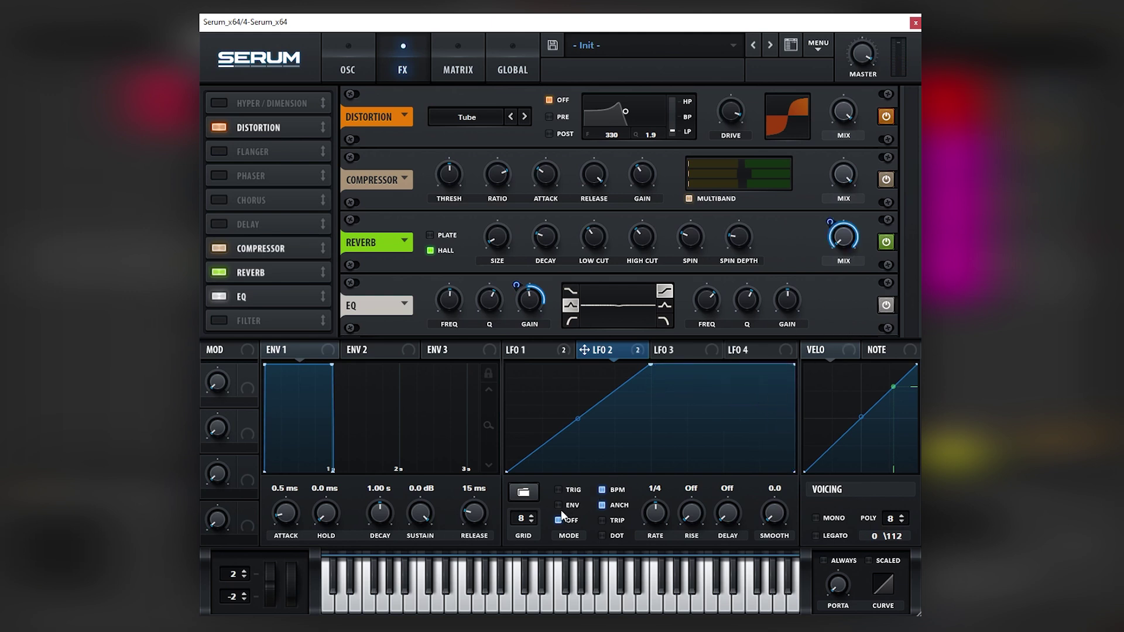
drag(613, 393, 613, 498)
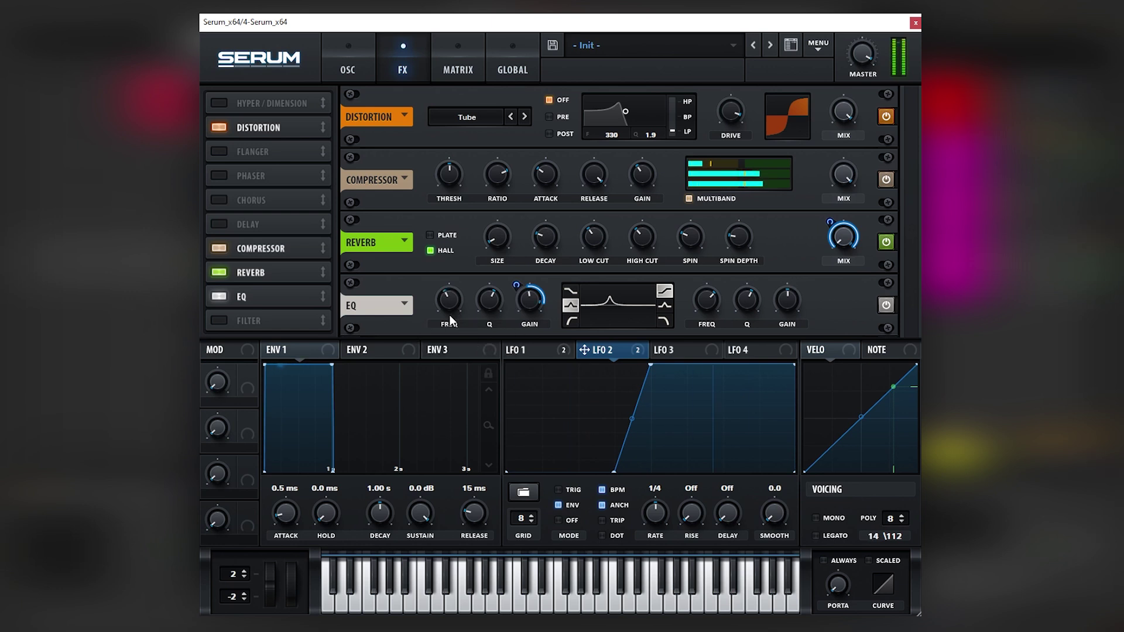
Step: Fine-tune the EQ low band's frequency and Q by ear, trying a Q of 69% and frequencies of 598 Hz and 291 Hz
mouse_move(481, 306)
mouse_down()
mouse_move(486, 316)
mouse_move(489, 303)
mouse_up()
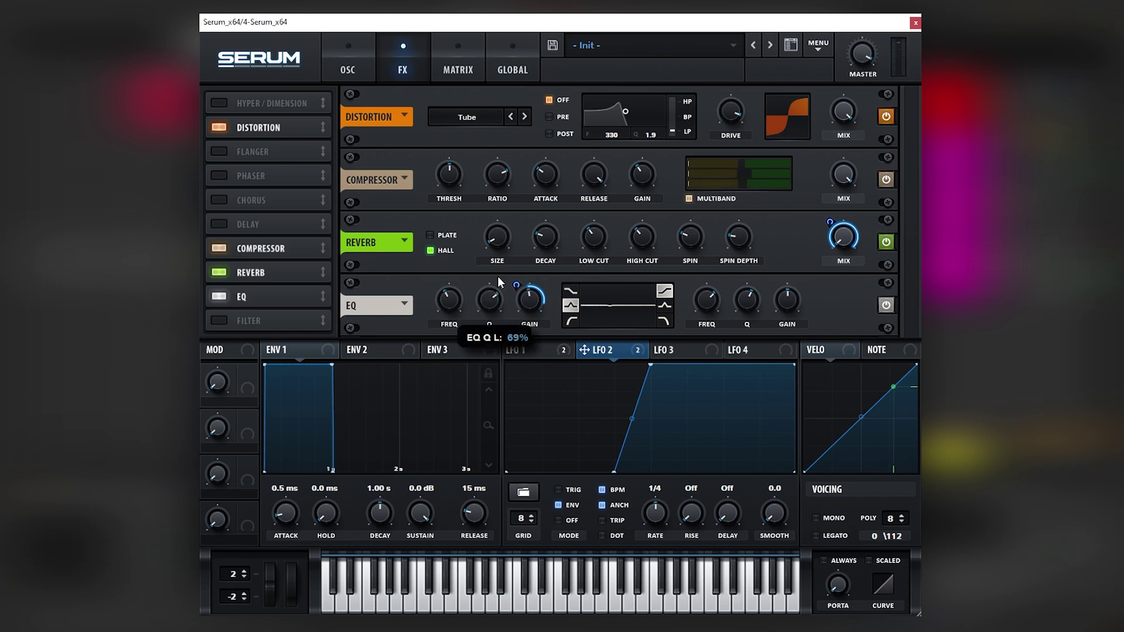
mouse_move(458, 287)
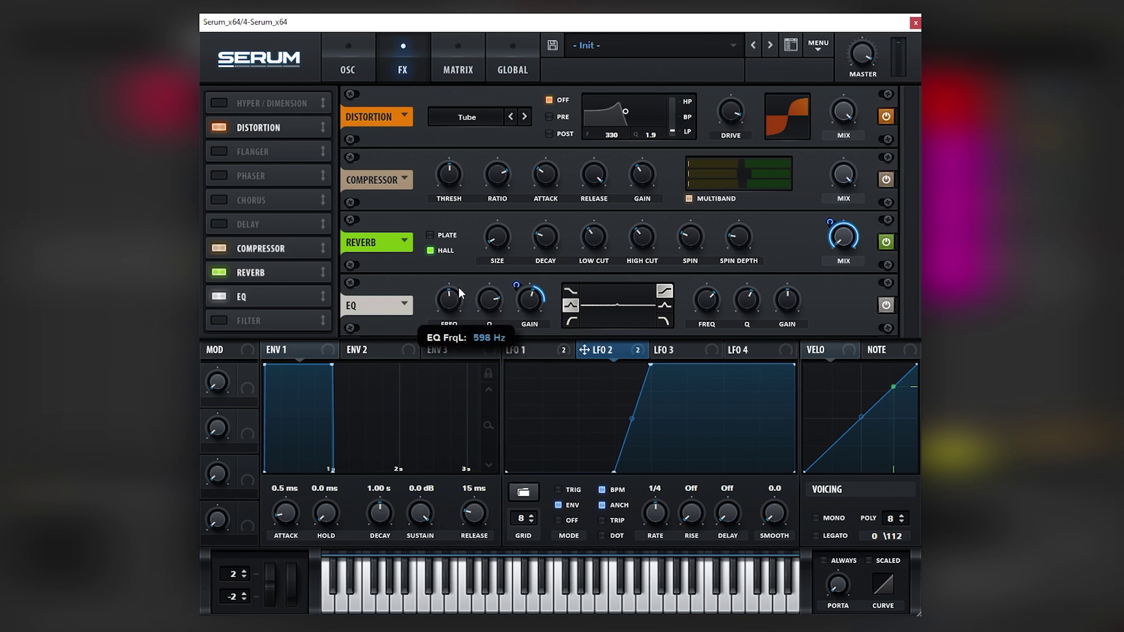
drag(442, 297, 440, 311)
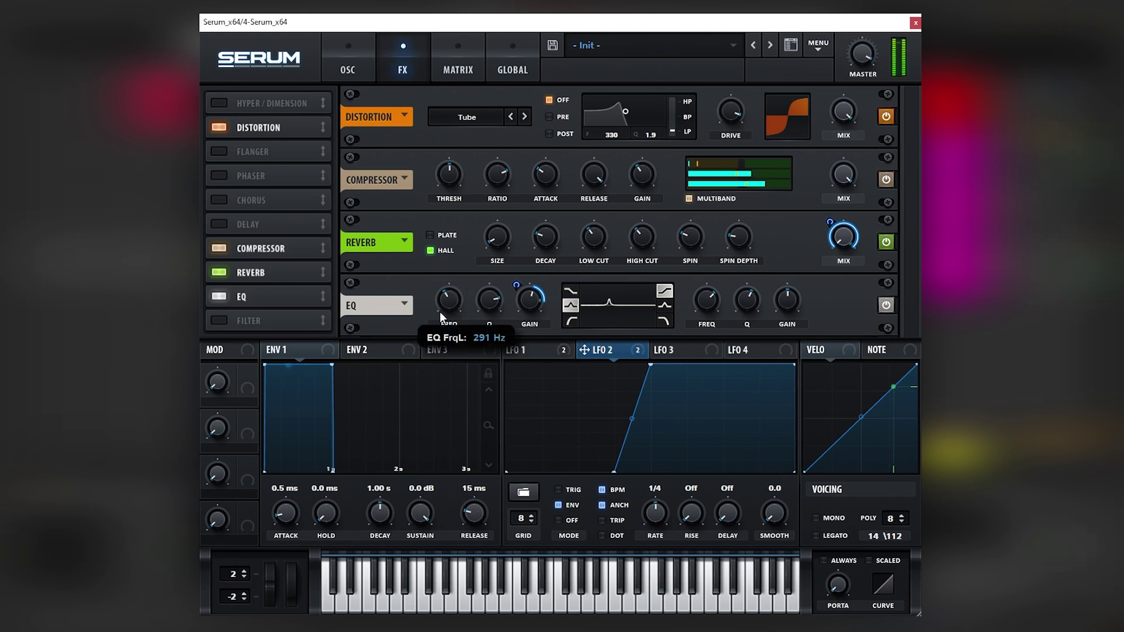
mouse_move(518, 300)
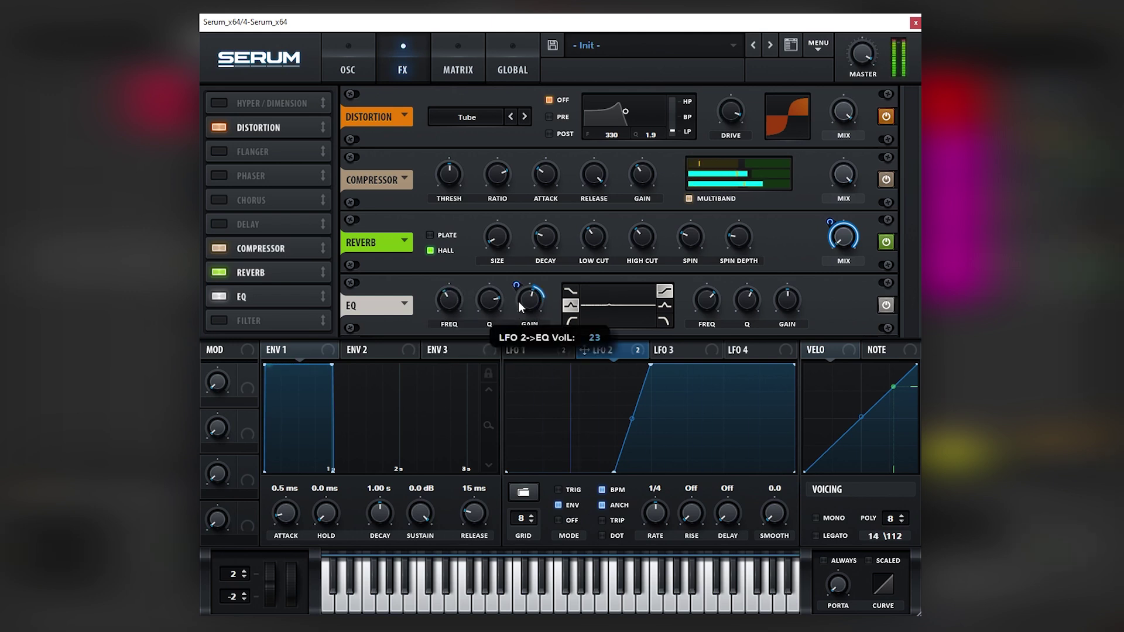
drag(449, 301, 493, 329)
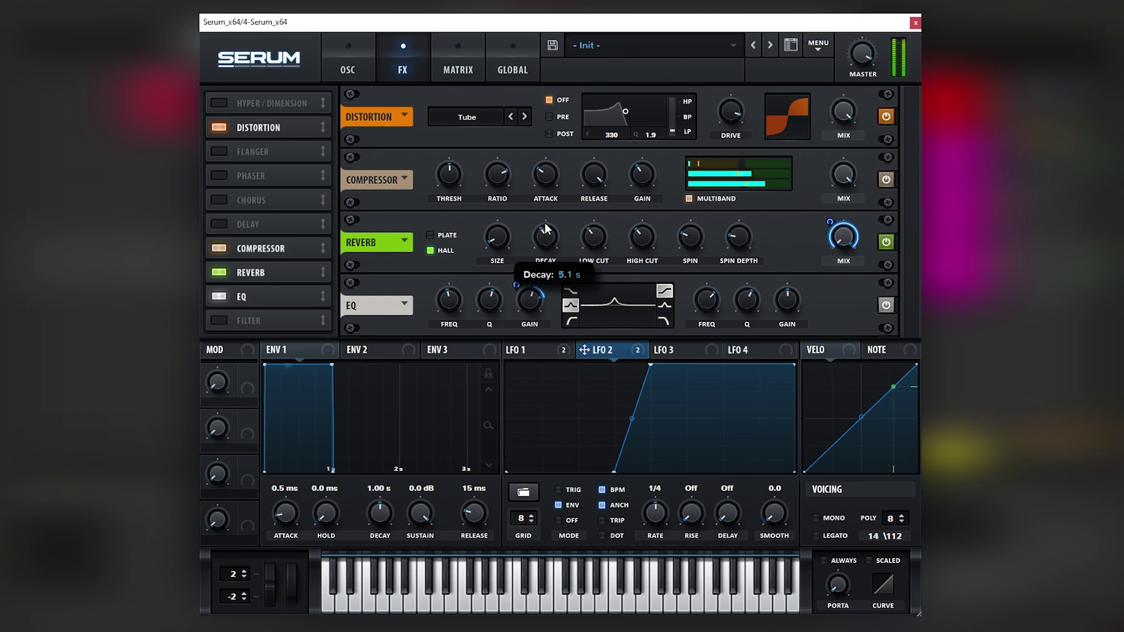
Step: Switch off the EQ and remove the LFO 2 modulation from the reverb mix
click(242, 296)
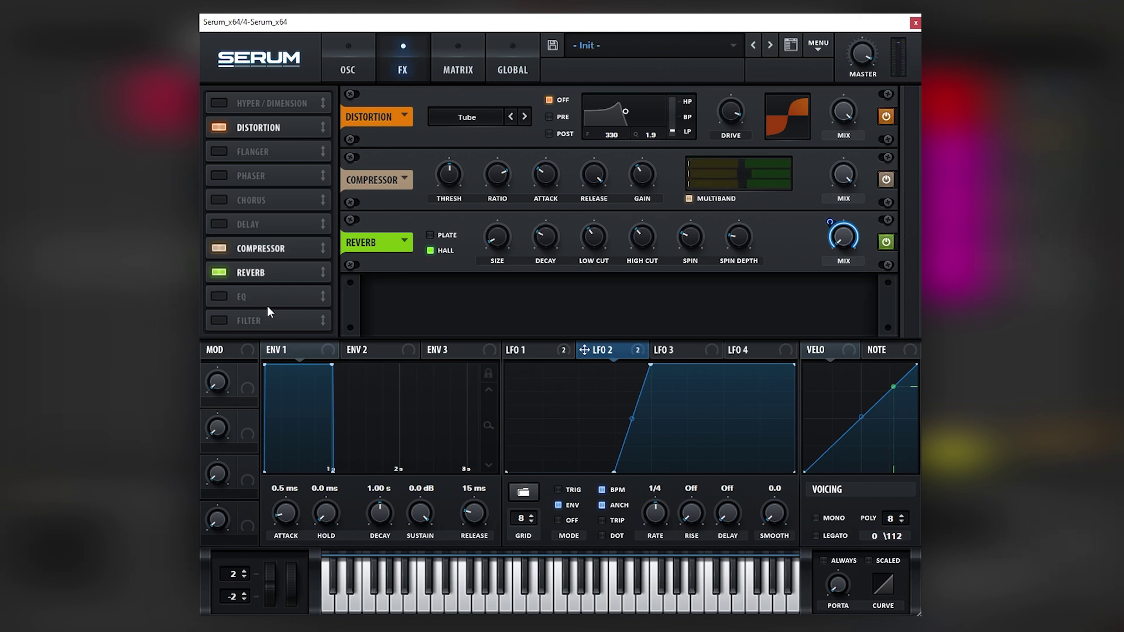
right_click(843, 236)
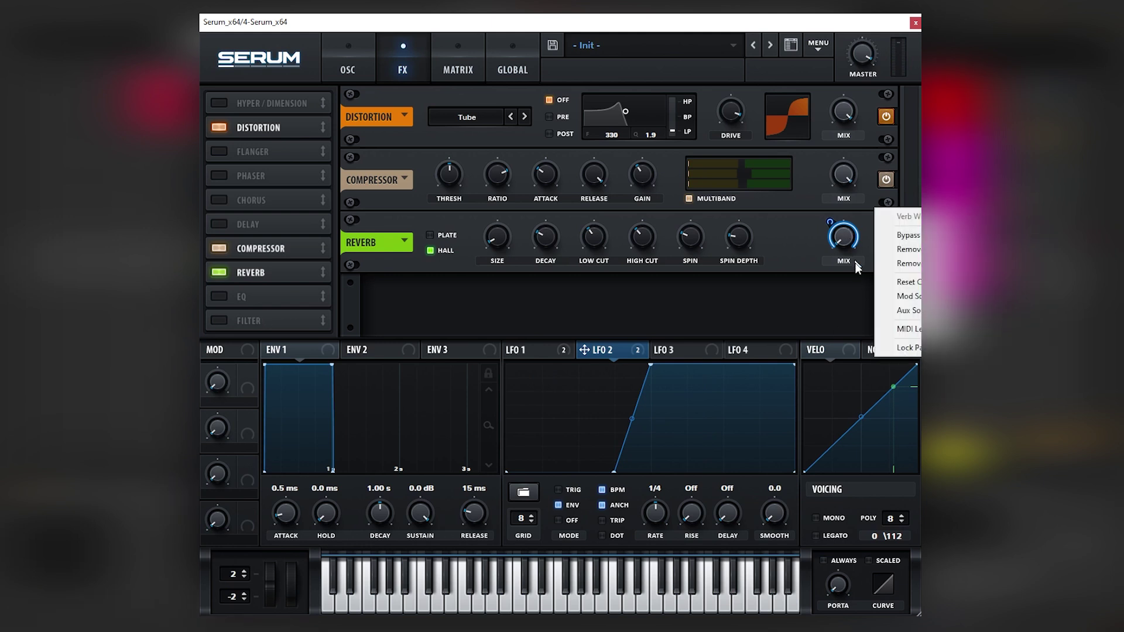
click(897, 265)
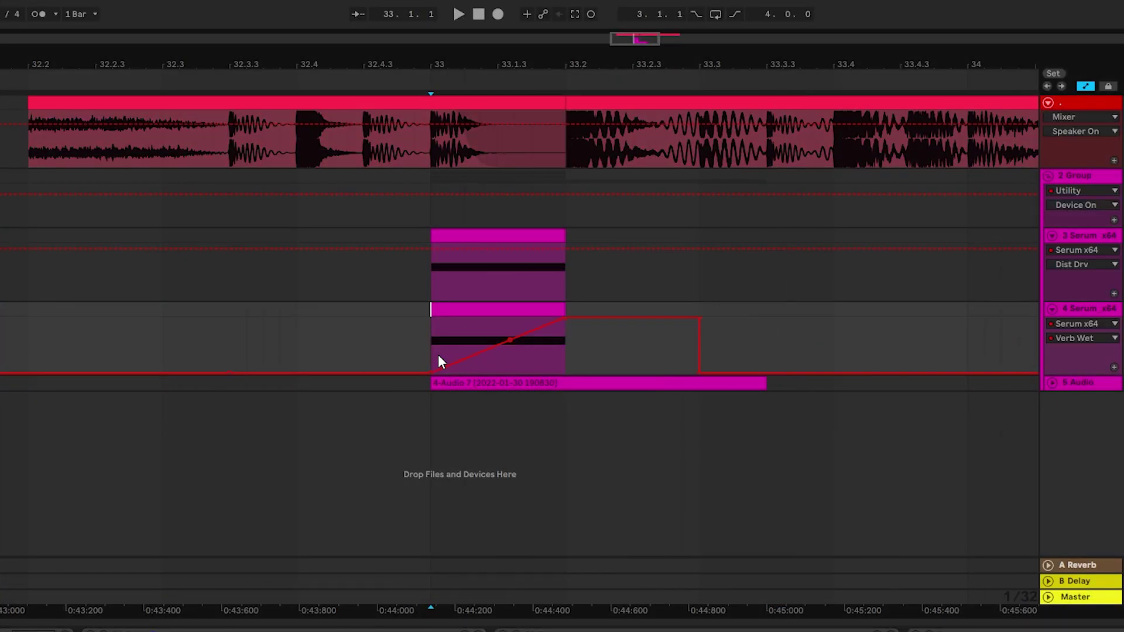
Step: In Ableton Live's arrangement, select the Verb Wet automation from bar 33 to 33.3 and play it back
drag(432, 336, 698, 339)
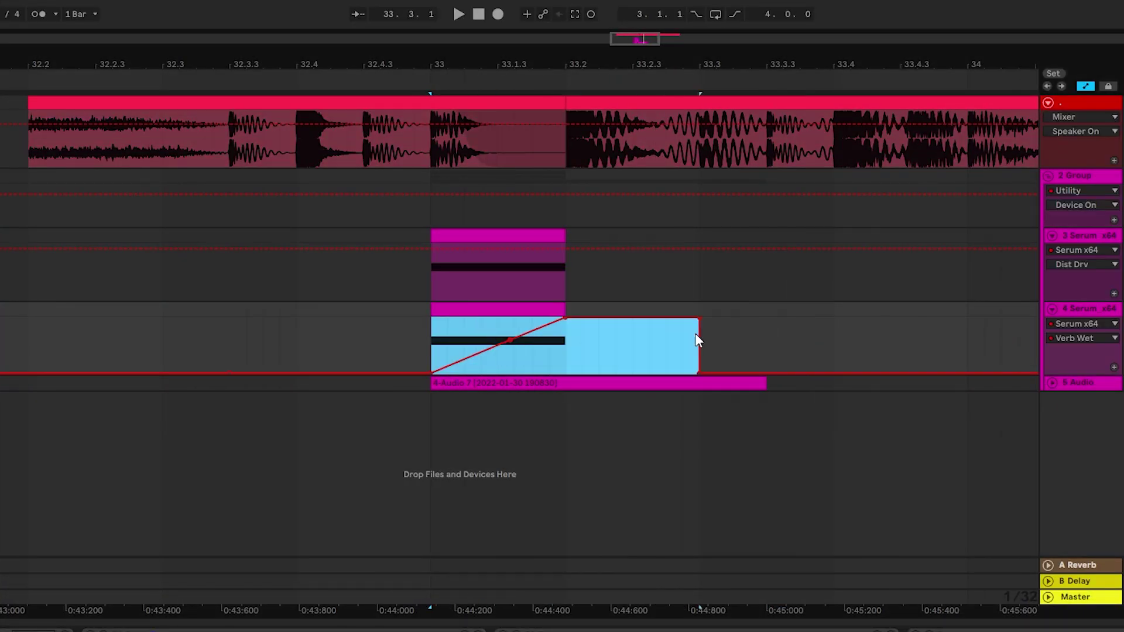
key(space)
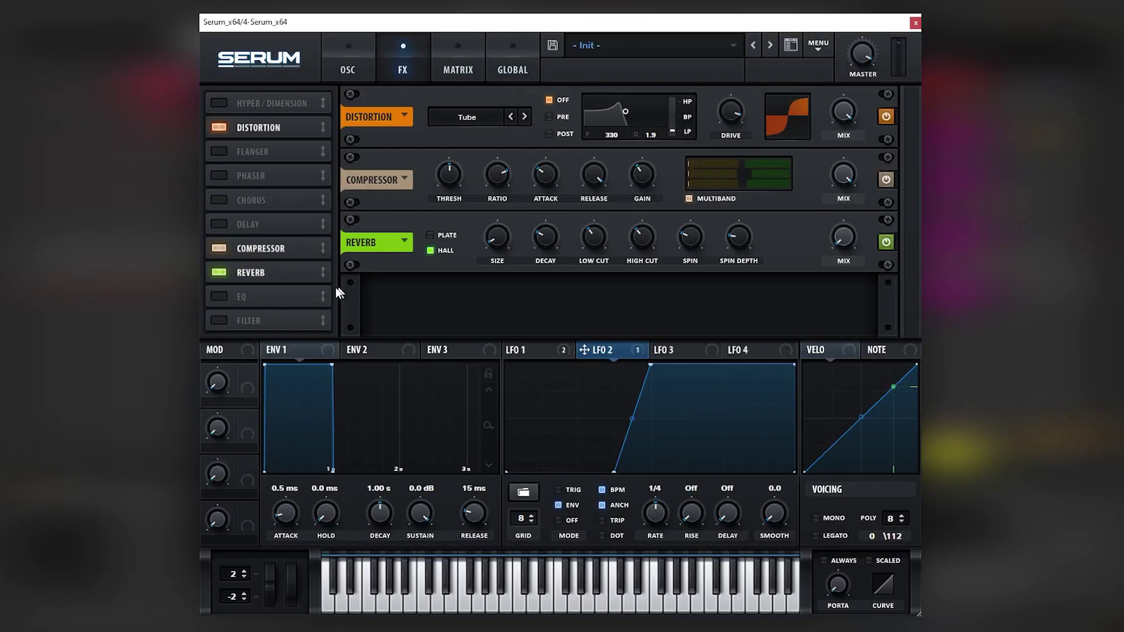
Step: Re-enable Serum's EQ, remove LFO 2 from its low-band gain, and show that gain's automation in the arrangement
click(252, 297)
right_click(529, 301)
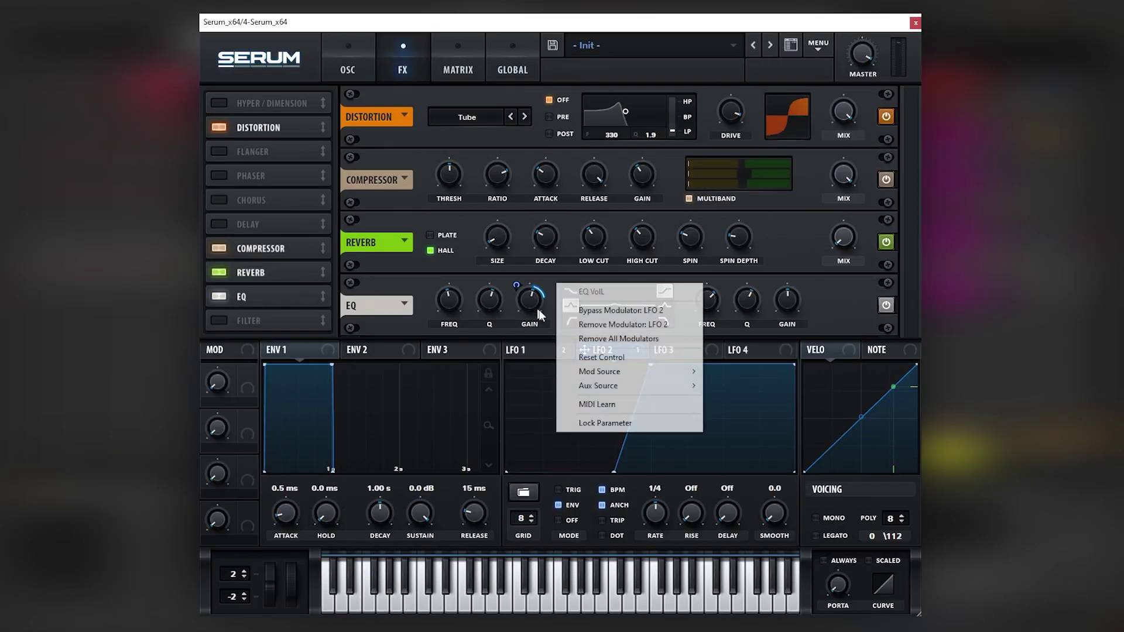
right_click(200, 542)
click(223, 549)
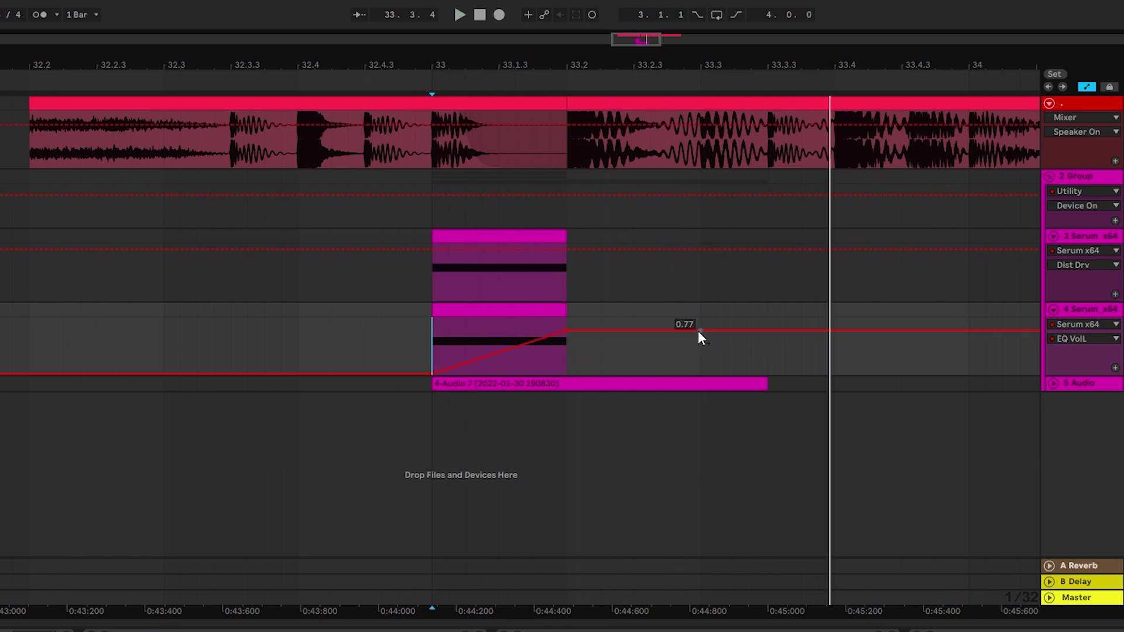
Step: Make the EQ VolL automation drop to its minimum at 33.3 after holding at 0.77, and raise its starting point at bar 33
key(space)
key(space)
drag(700, 331, 698, 375)
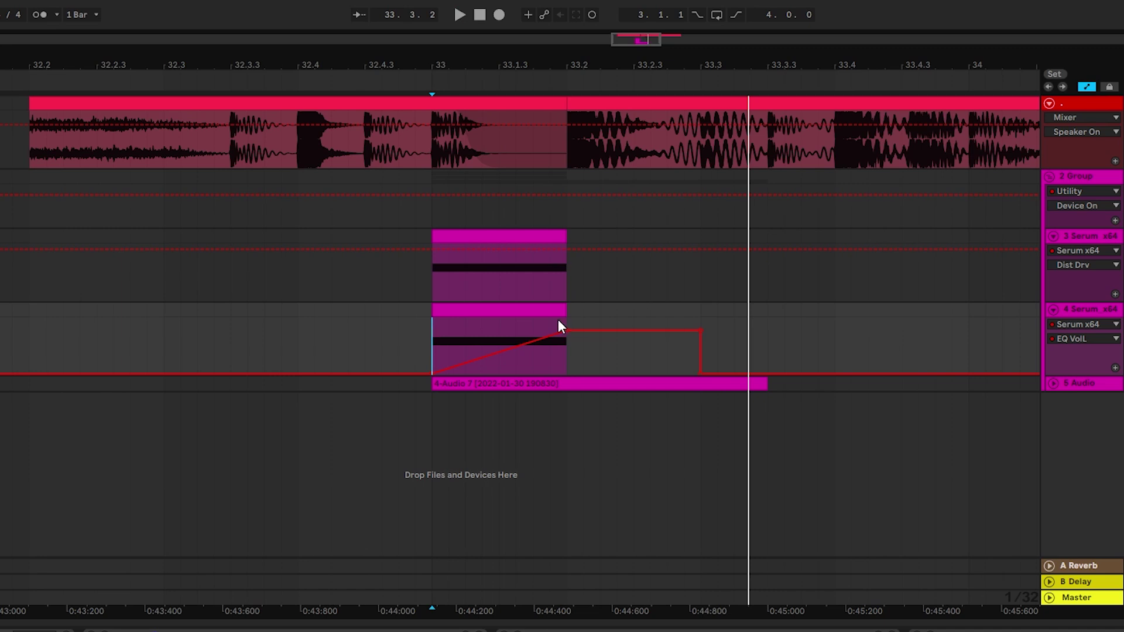
drag(432, 373, 432, 346)
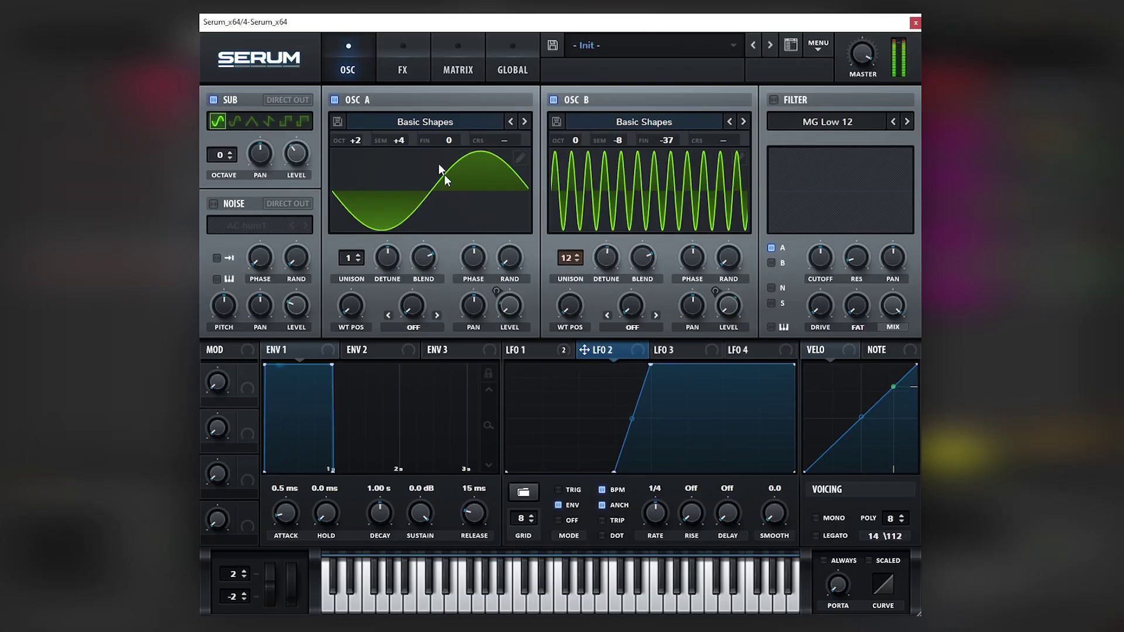
Step: Narrow and slightly lower the low band of Serum's EQ, and shorten the reverb decay to 2.5 s
click(410, 67)
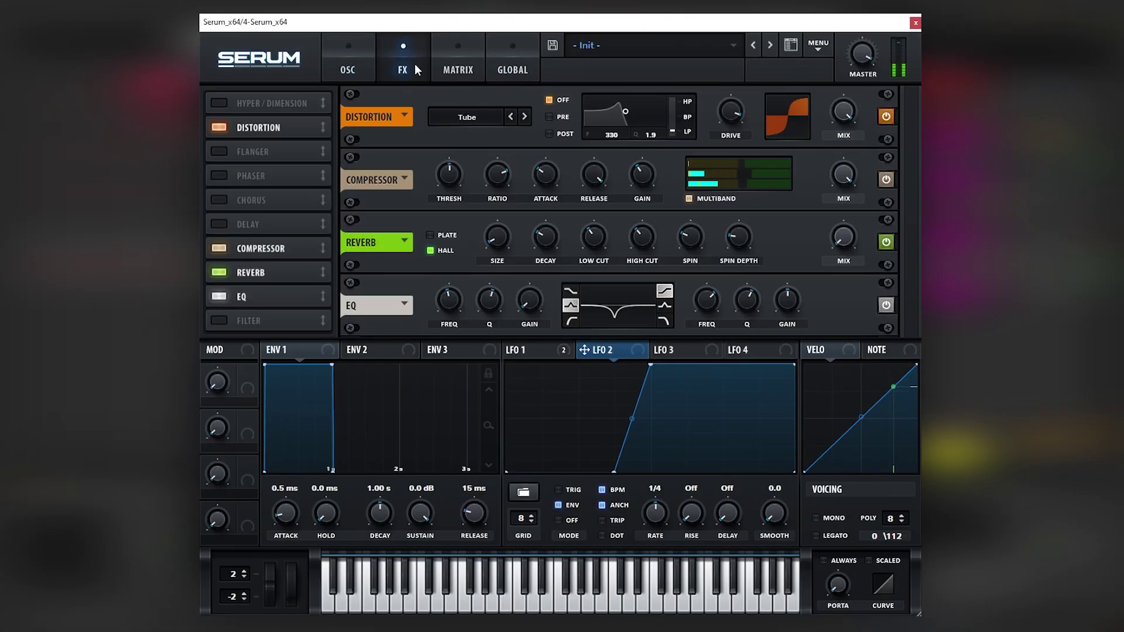
mouse_move(447, 305)
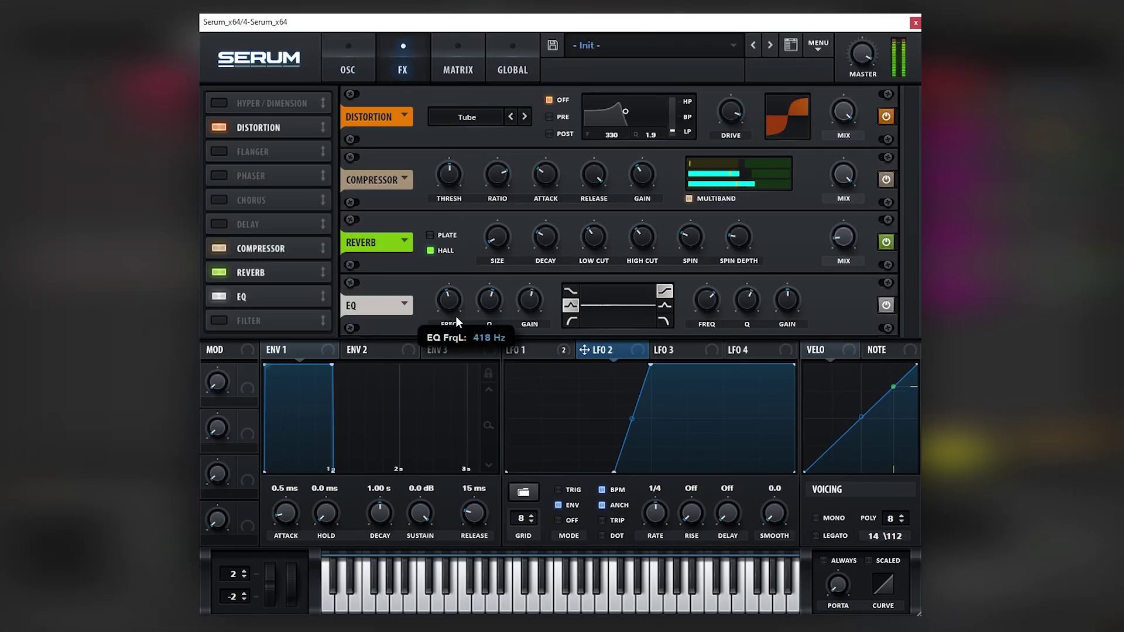
drag(487, 302, 511, 264)
drag(449, 301, 485, 330)
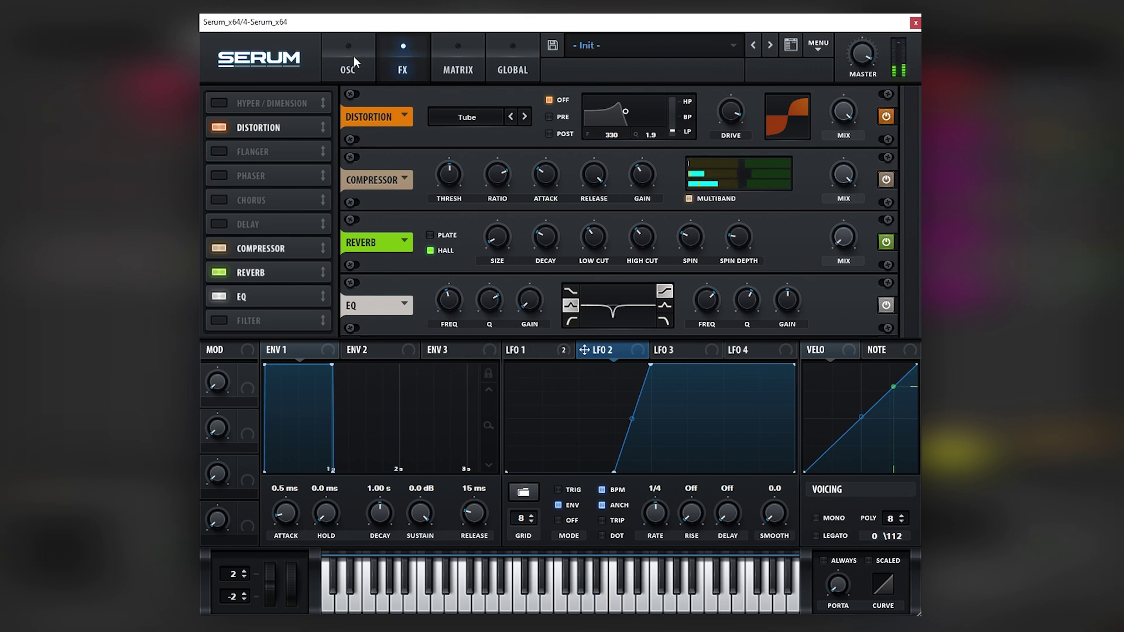
drag(540, 253, 548, 236)
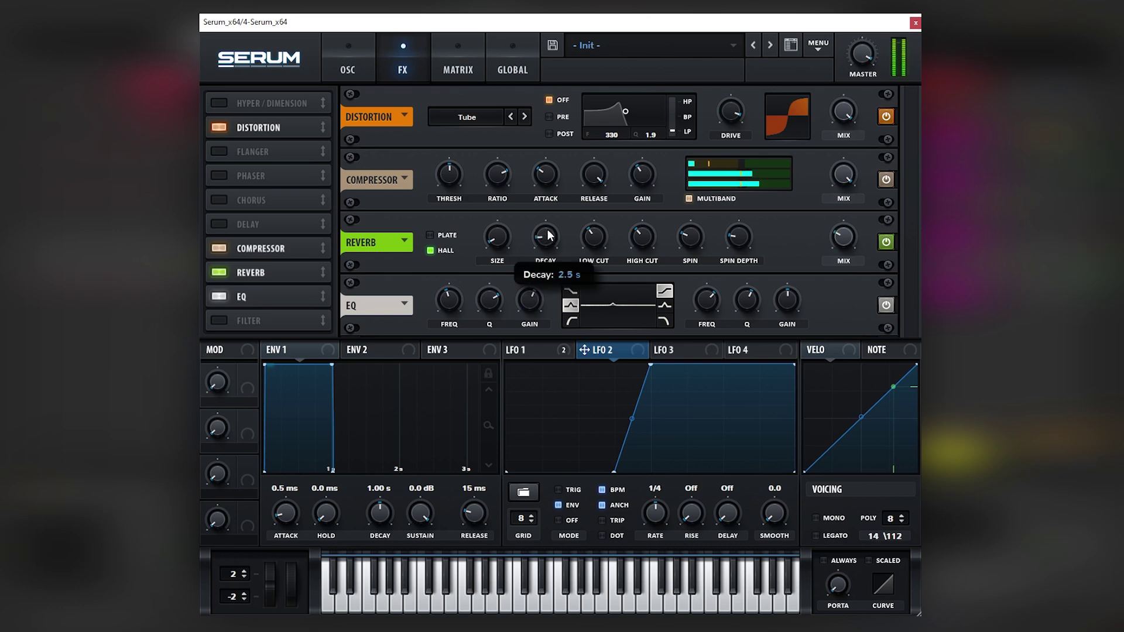
Step: Reshape LFO 1 with a fuller decay curve and an earlier, slightly lower peak
click(348, 65)
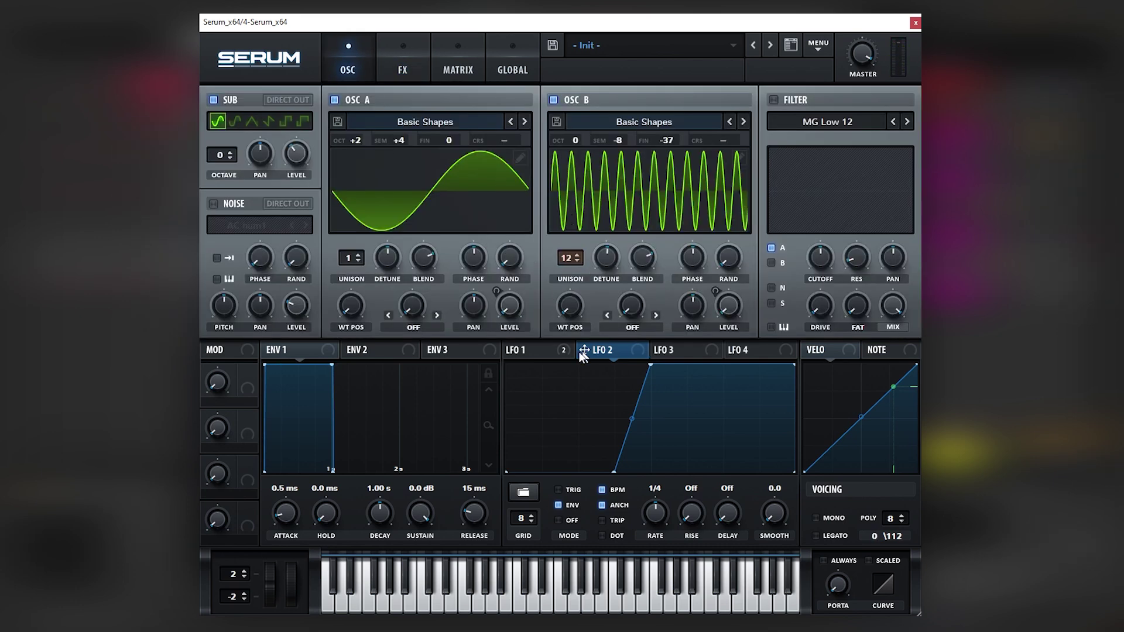
click(524, 351)
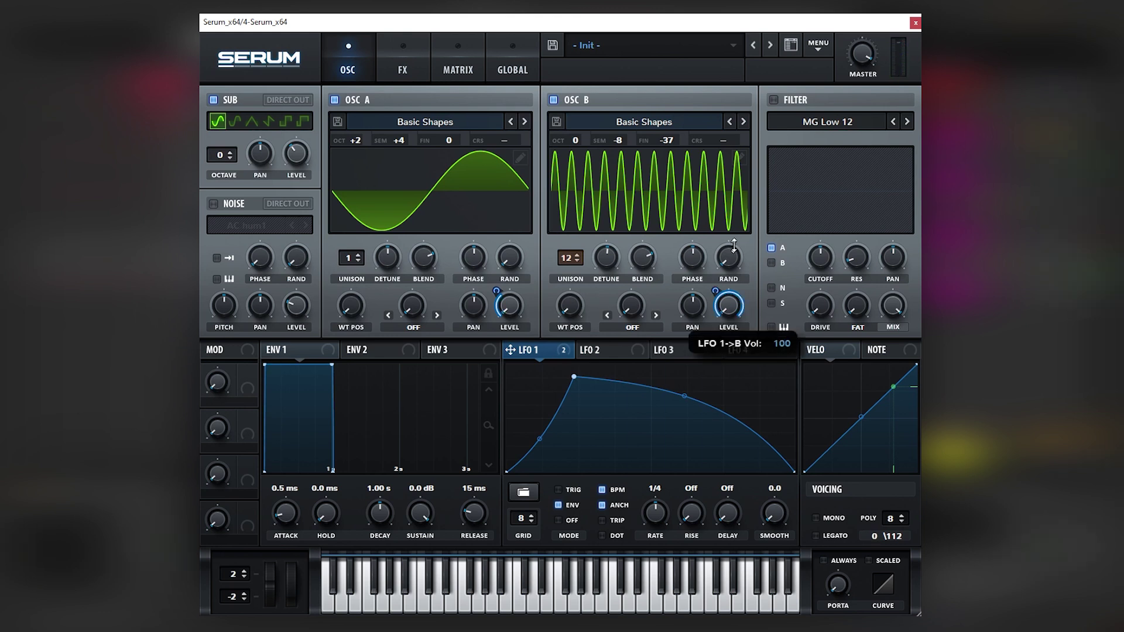
mouse_move(683, 397)
mouse_down()
mouse_move(684, 384)
mouse_move(683, 427)
mouse_move(682, 386)
mouse_up()
drag(574, 377, 555, 382)
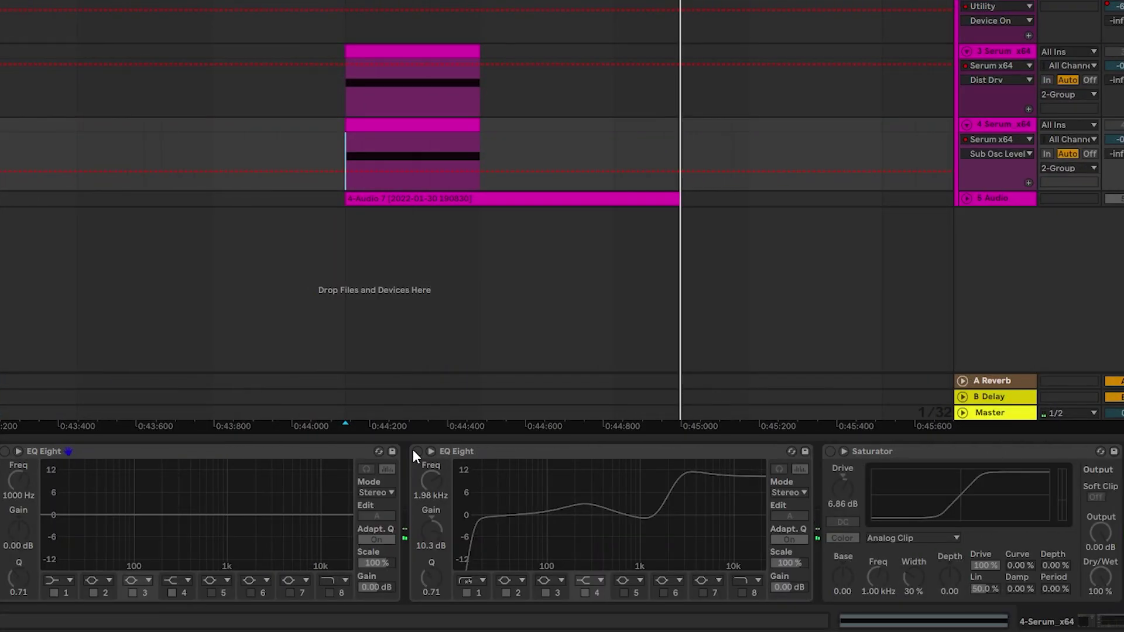
Step: In Ableton Live, enable the second EQ Eight and the Saturator on the Serum track, and start playback
click(417, 452)
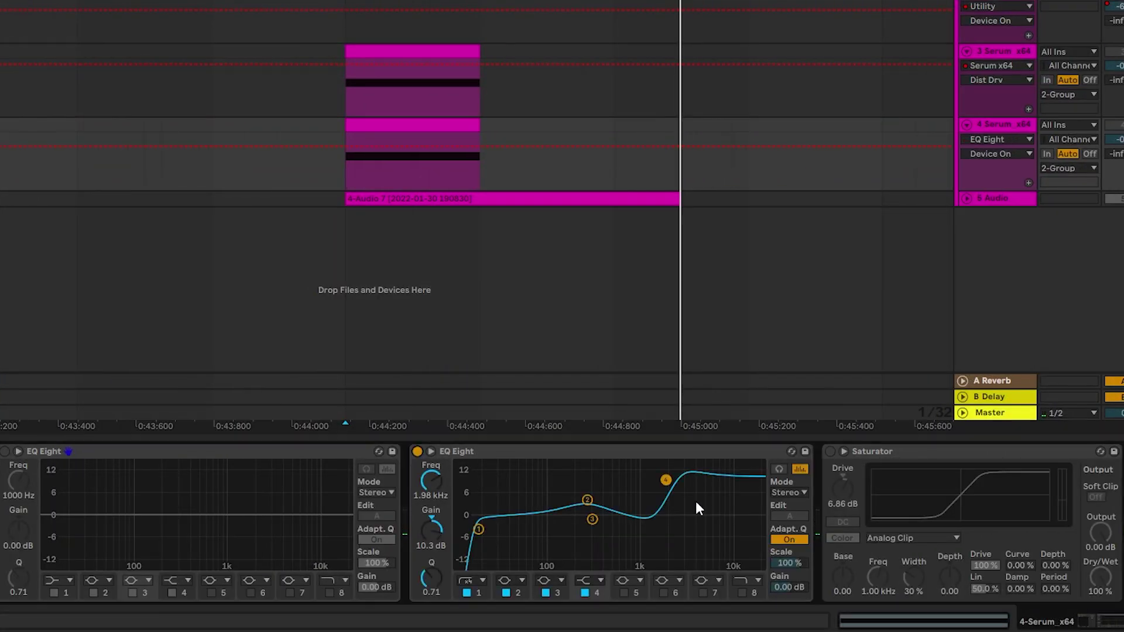
click(588, 500)
click(830, 451)
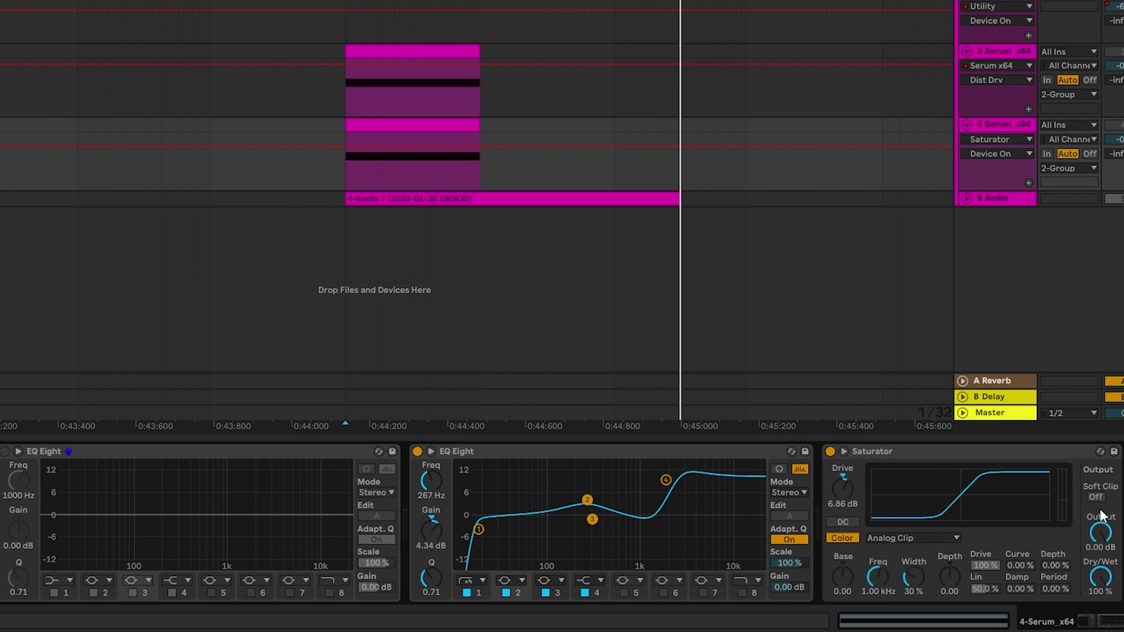
key(space)
Step: Set the Saturator to -7.43 dB output and 1.71 dB drive with Soft Clip on, and lower EQ Eight's band 4 to 4.59 dB and band 2
drag(1101, 533, 1100, 548)
drag(666, 480, 666, 500)
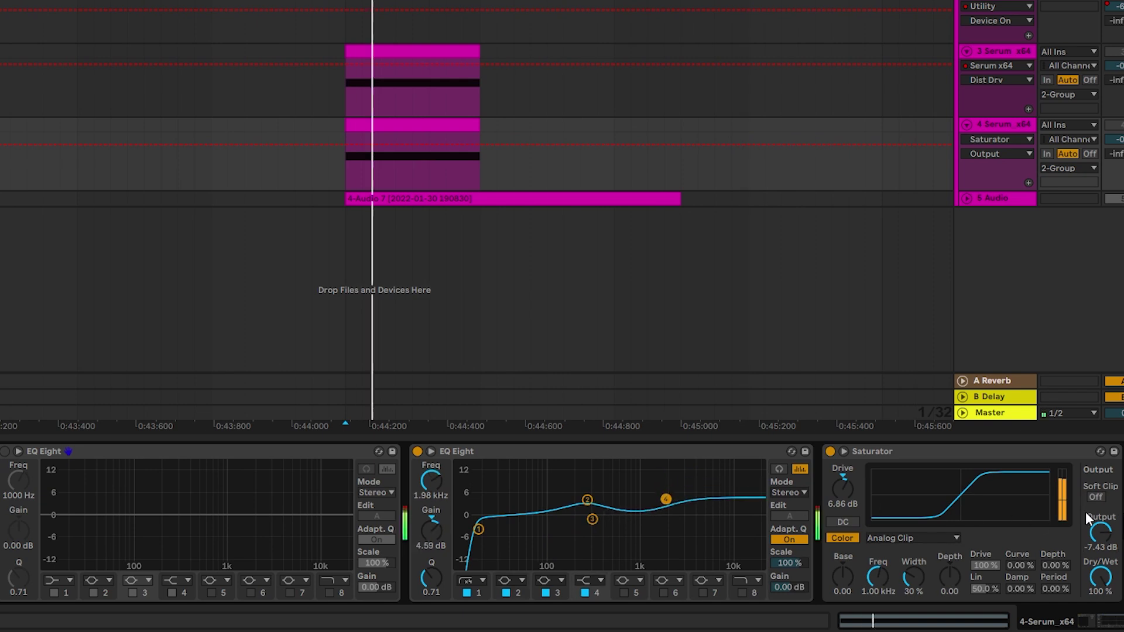
click(1096, 497)
mouse_move(843, 487)
mouse_down()
mouse_move(843, 510)
mouse_move(835, 489)
mouse_up()
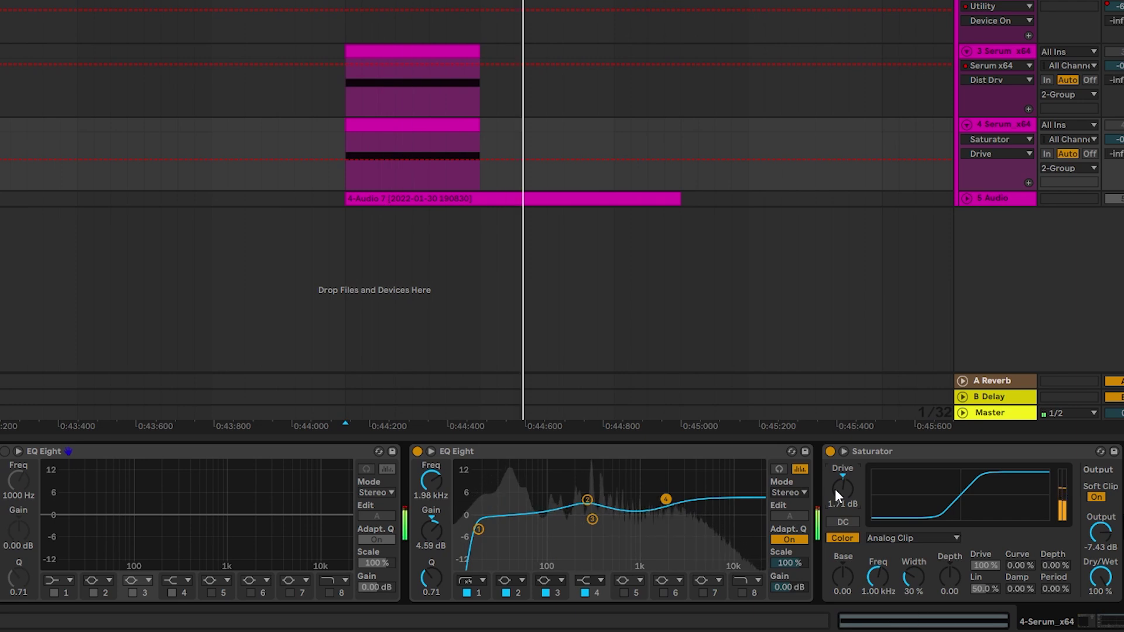
mouse_move(587, 500)
mouse_down()
mouse_move(597, 484)
mouse_move(579, 467)
mouse_move(597, 499)
mouse_move(586, 510)
mouse_up()
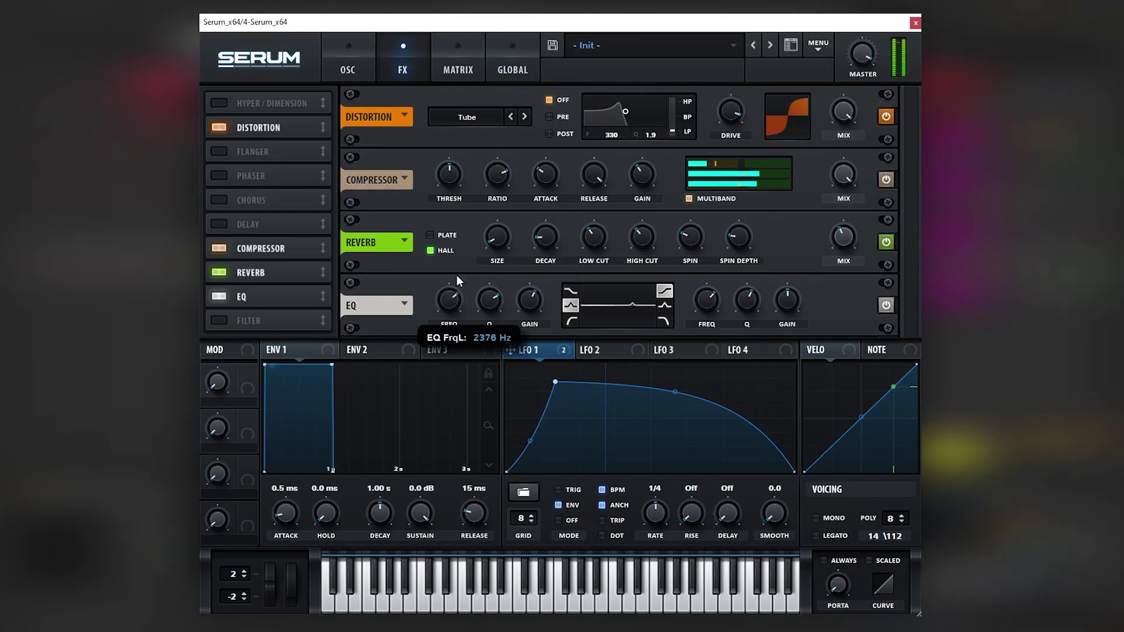
Step: In Serum, sweep the EQ's low-band frequency down to 500 Hz, and switch off the EQ
drag(457, 276, 451, 303)
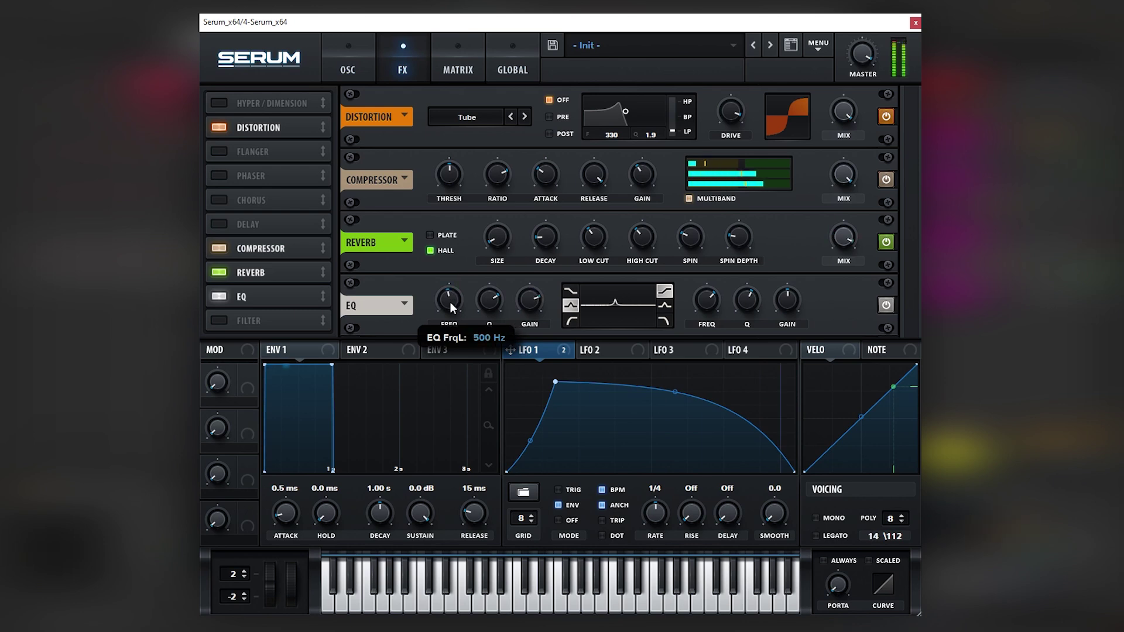
click(285, 301)
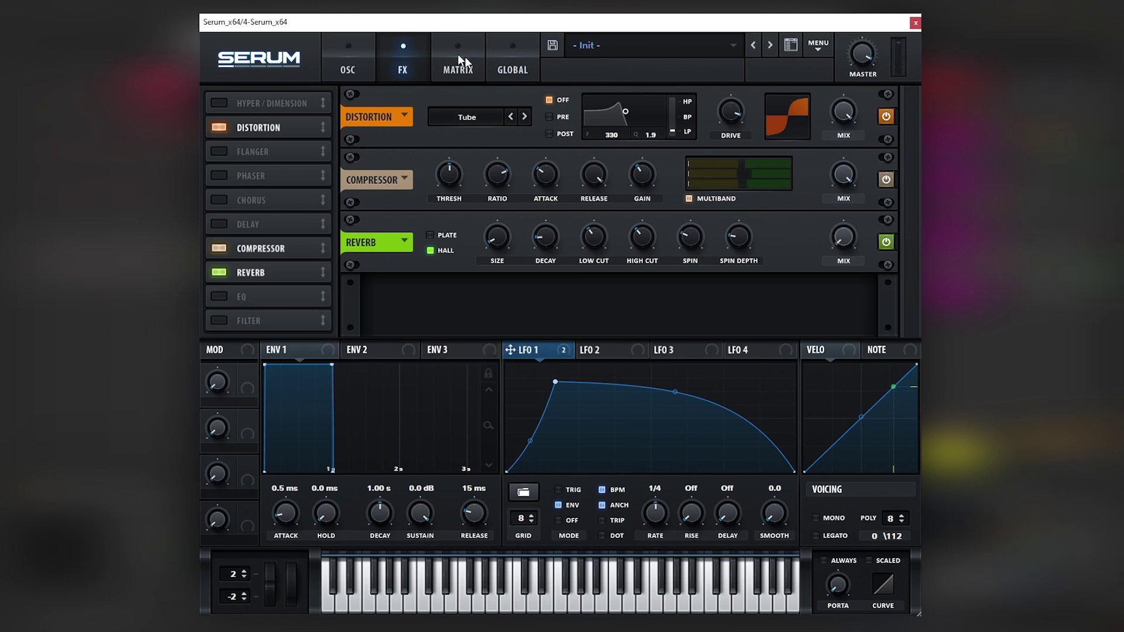
Step: Reshape LFO 1 so it peaks at full height near the start and falls in a flatter, gently curved decay, auditioning the sound
click(354, 63)
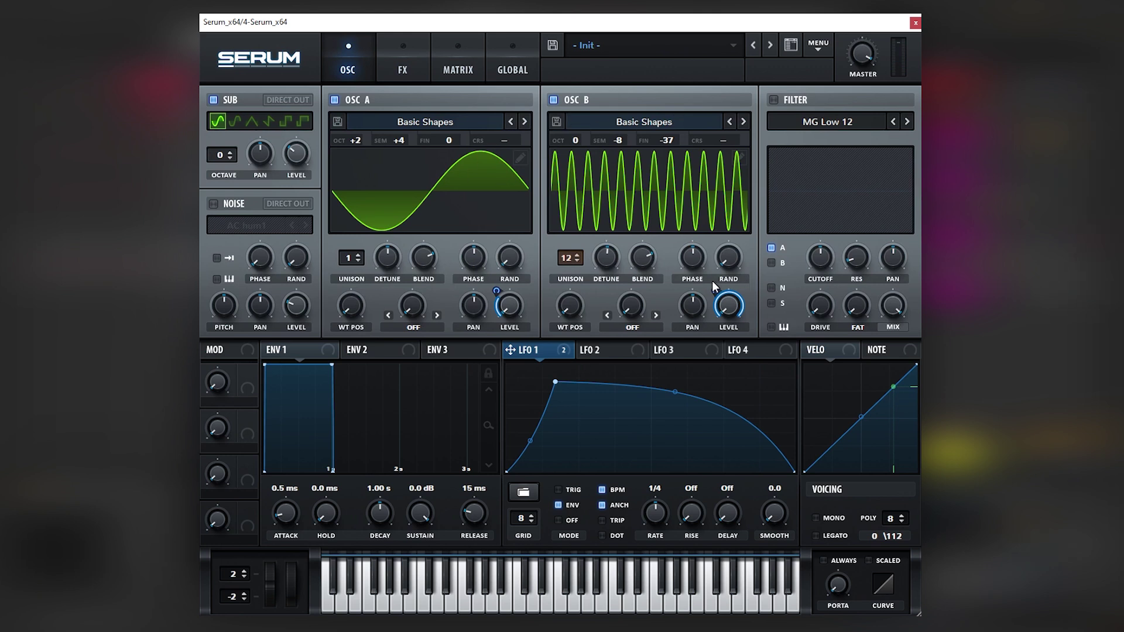
drag(677, 392, 675, 440)
drag(554, 383, 585, 373)
drag(693, 434, 694, 422)
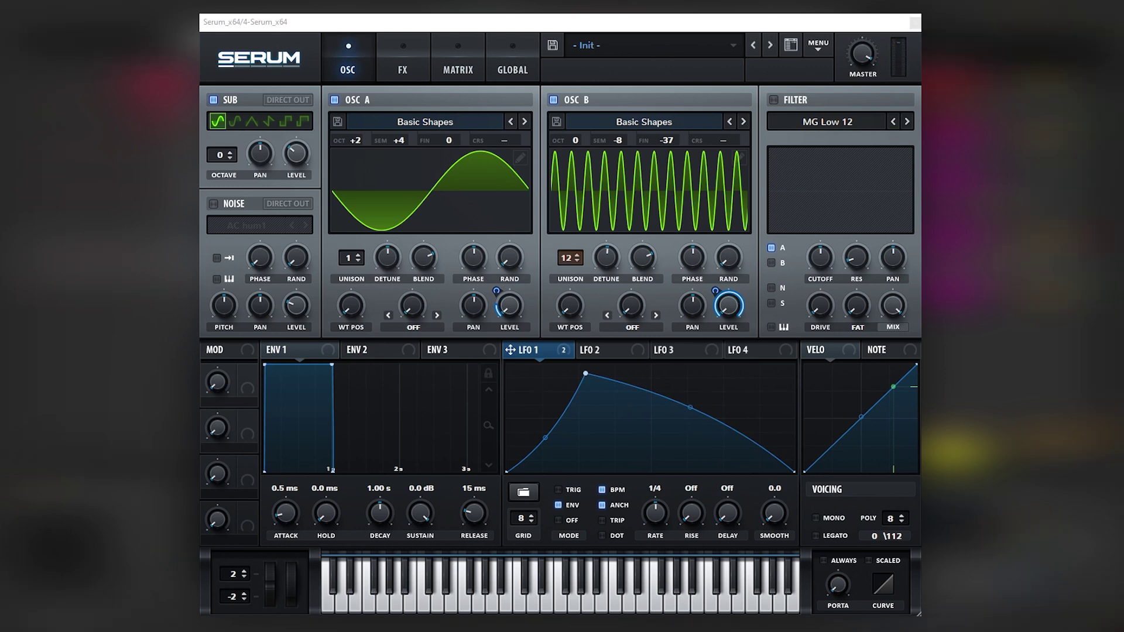
key(space)
drag(585, 373, 537, 364)
click(959, 239)
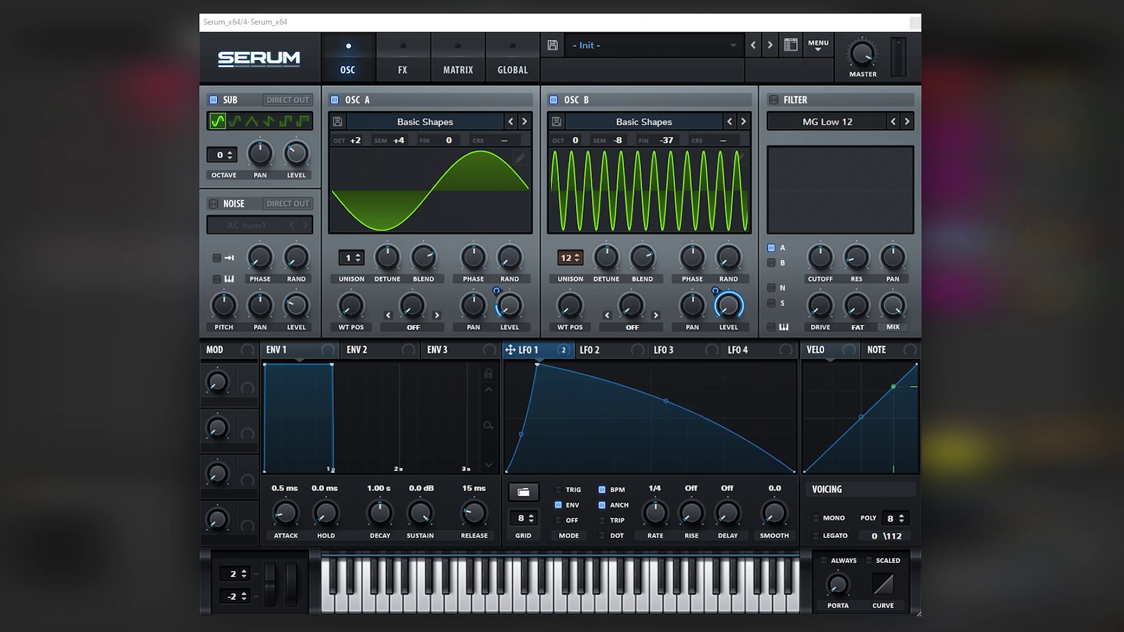